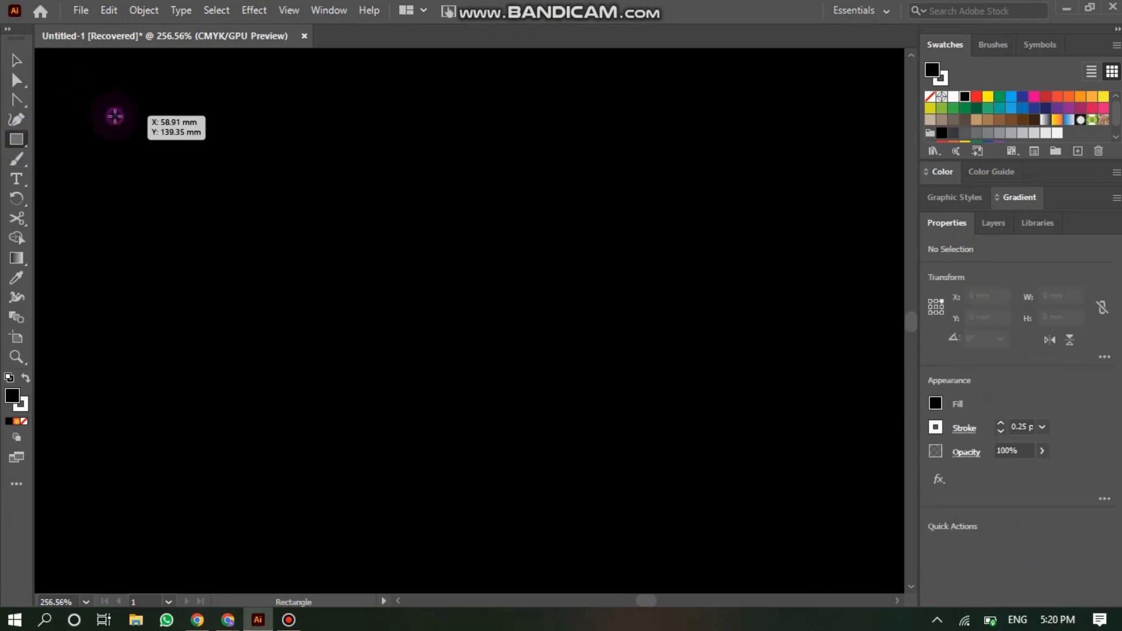
- Draw a square about 13.4 mm wide and cut it at all four corners with the Scissors tool
drag(116, 115, 267, 265)
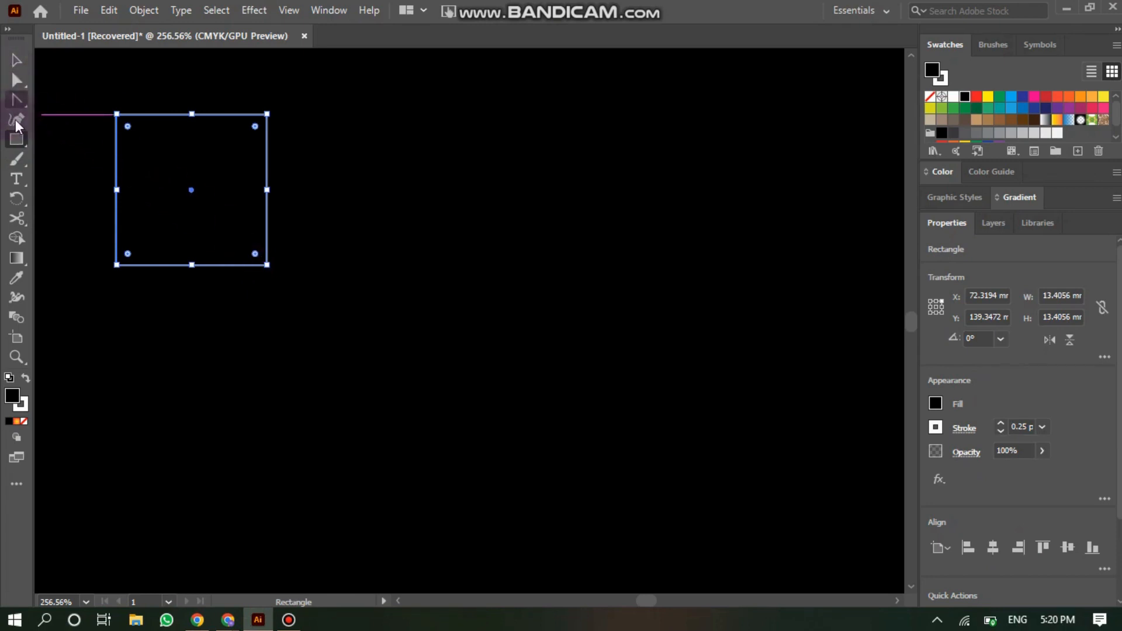
click(17, 221)
drag(16, 222, 67, 240)
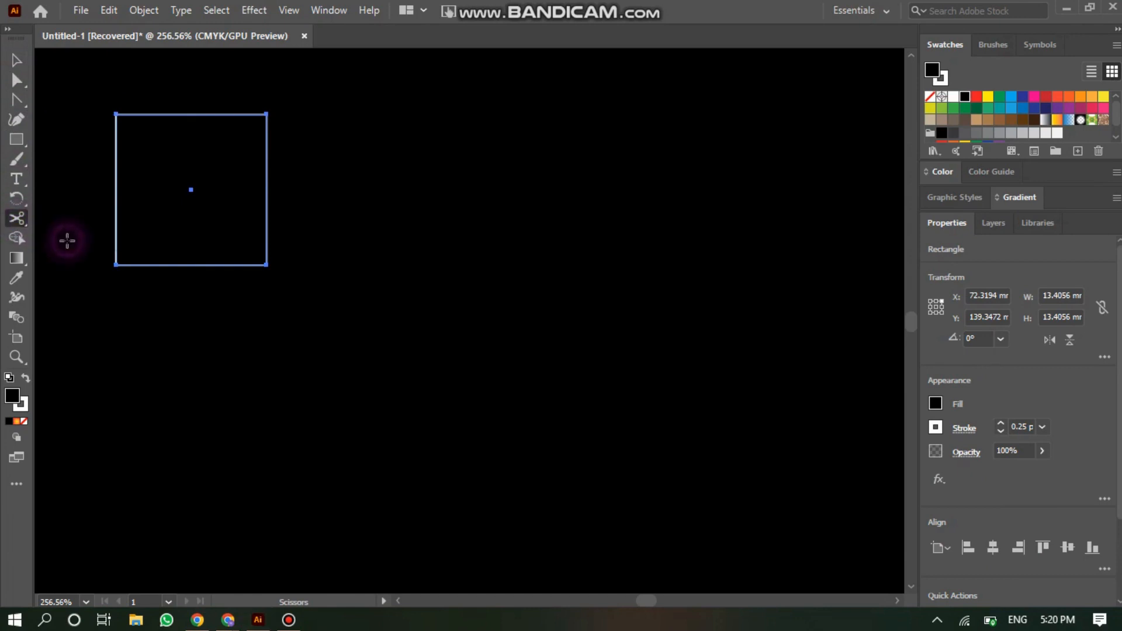
click(117, 113)
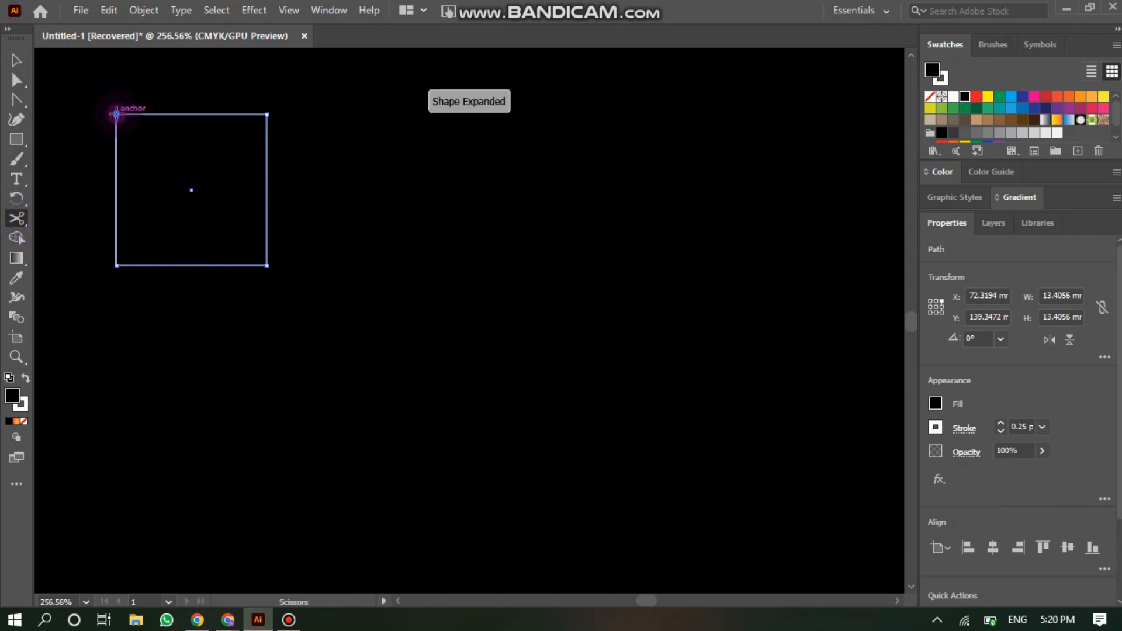
click(269, 113)
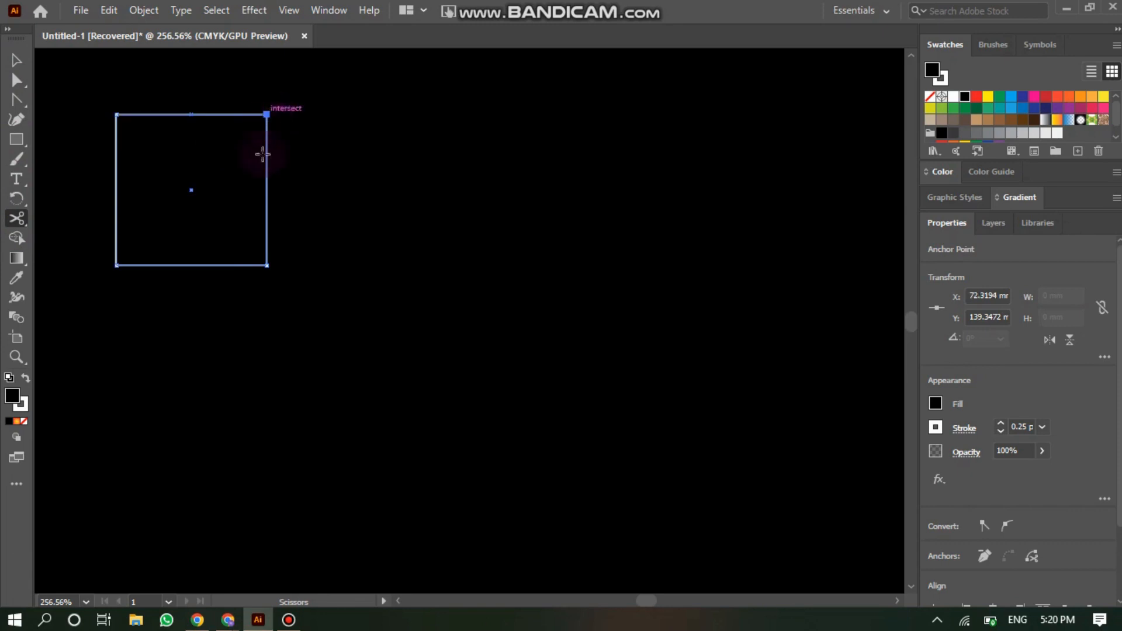
click(267, 265)
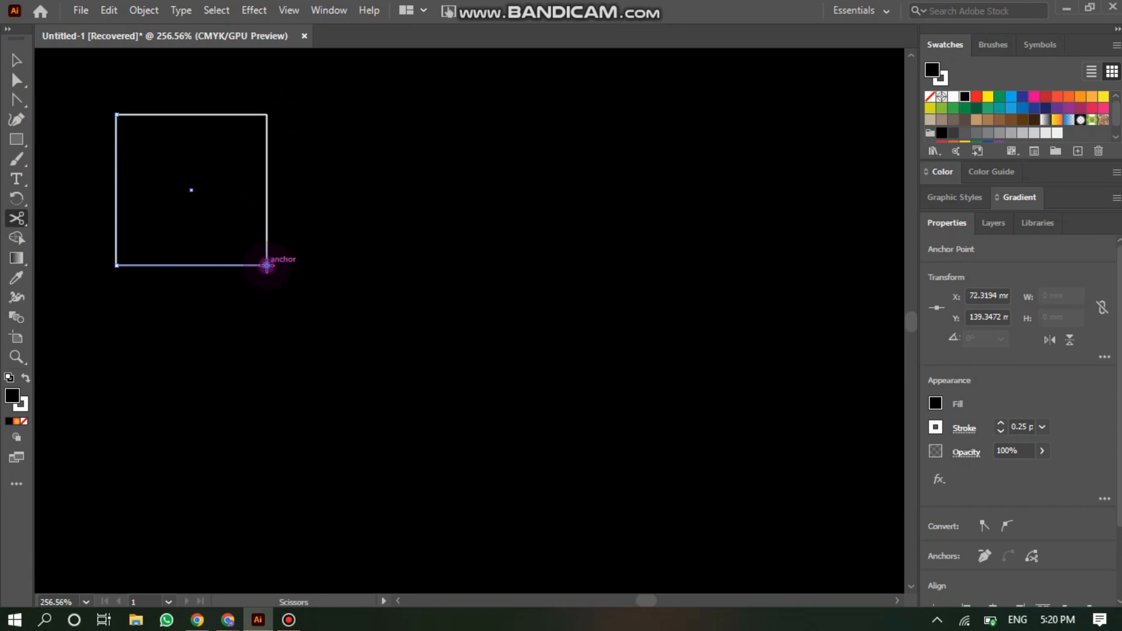
click(115, 265)
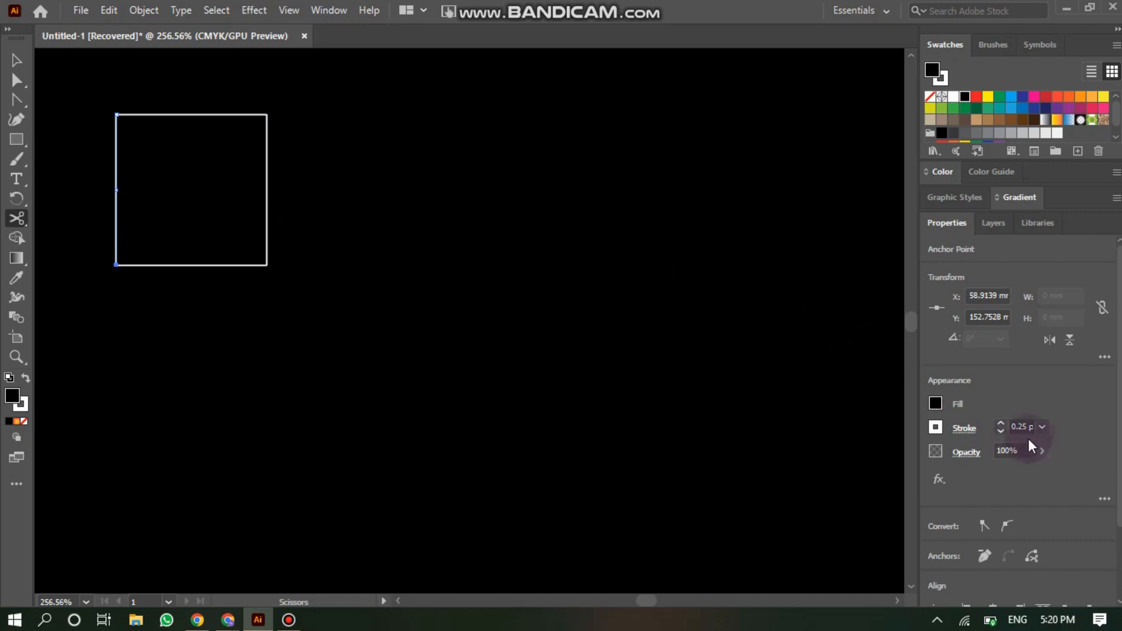
- Set the selected segment's stroke weight to 0.5 pt and give it a tapered width profile
click(1043, 428)
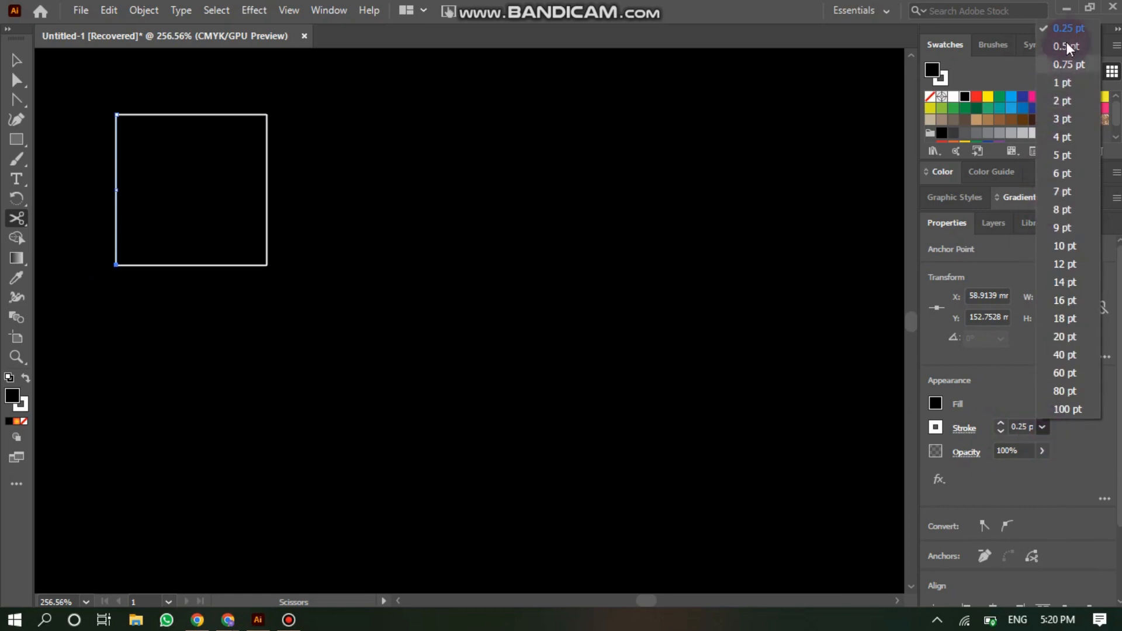
click(1067, 41)
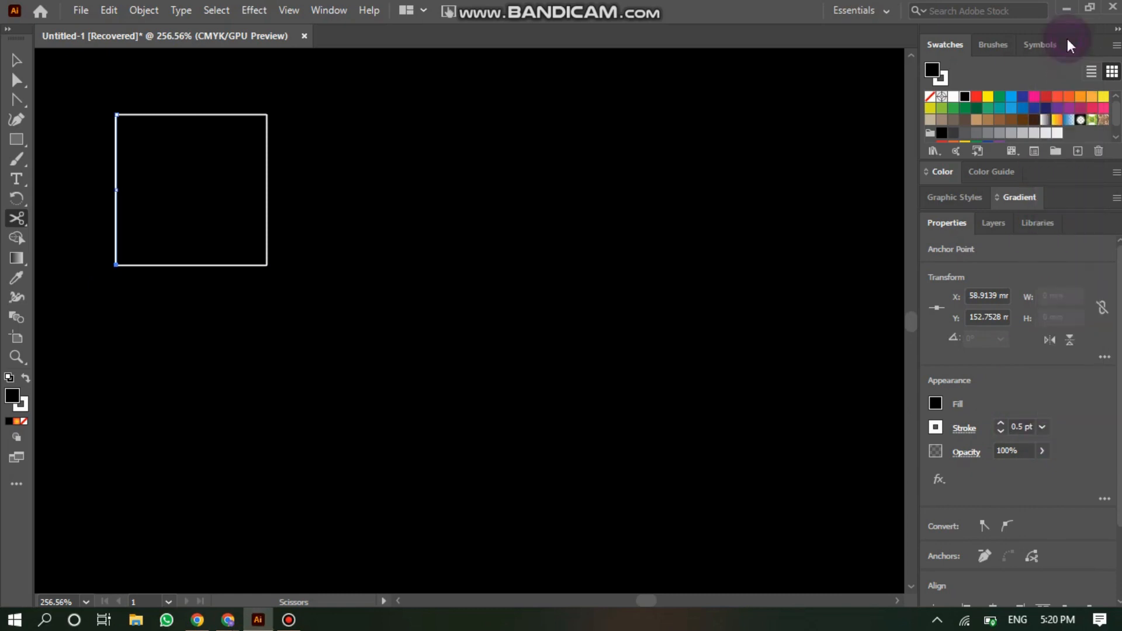
click(966, 431)
click(928, 403)
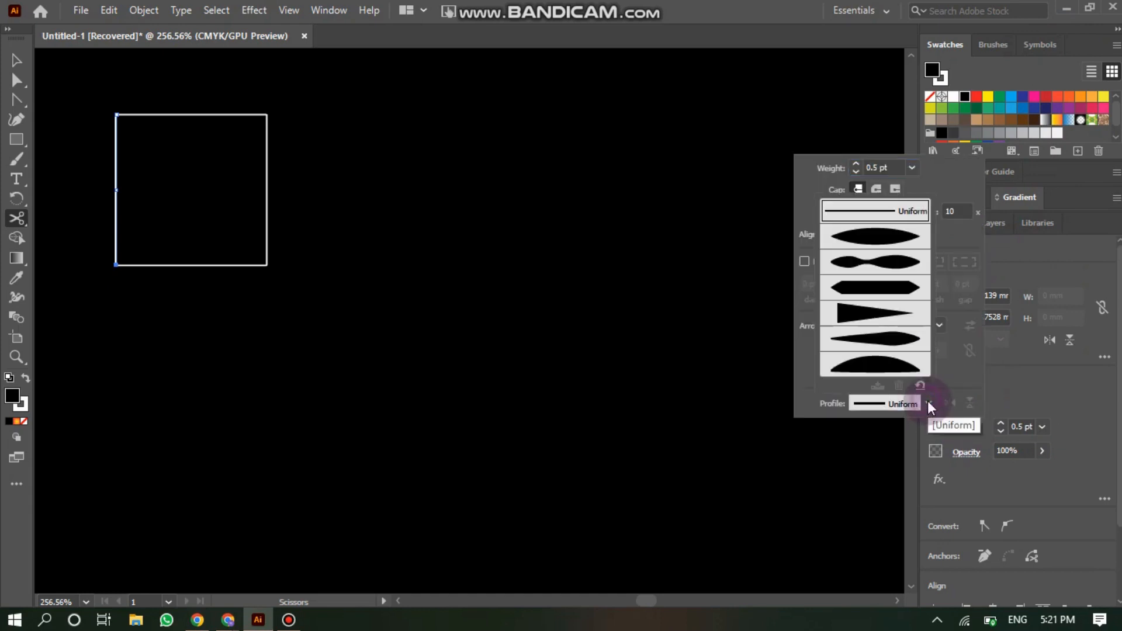
click(872, 310)
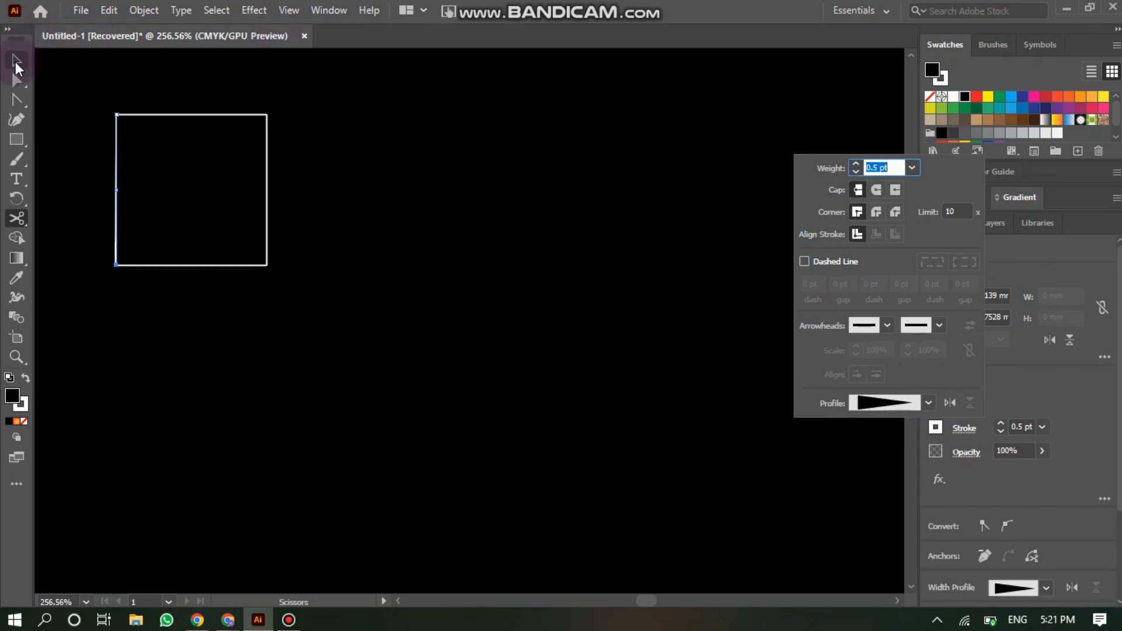
- Select all four segments and set their stroke weight to 0.5 pt
click(66, 71)
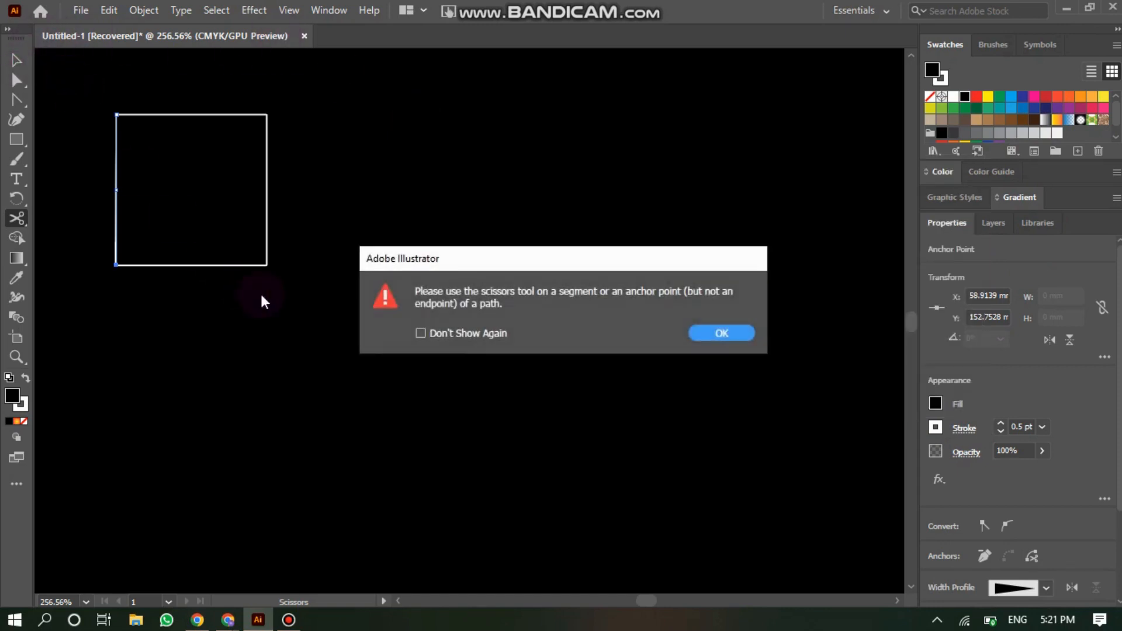
click(713, 341)
click(16, 64)
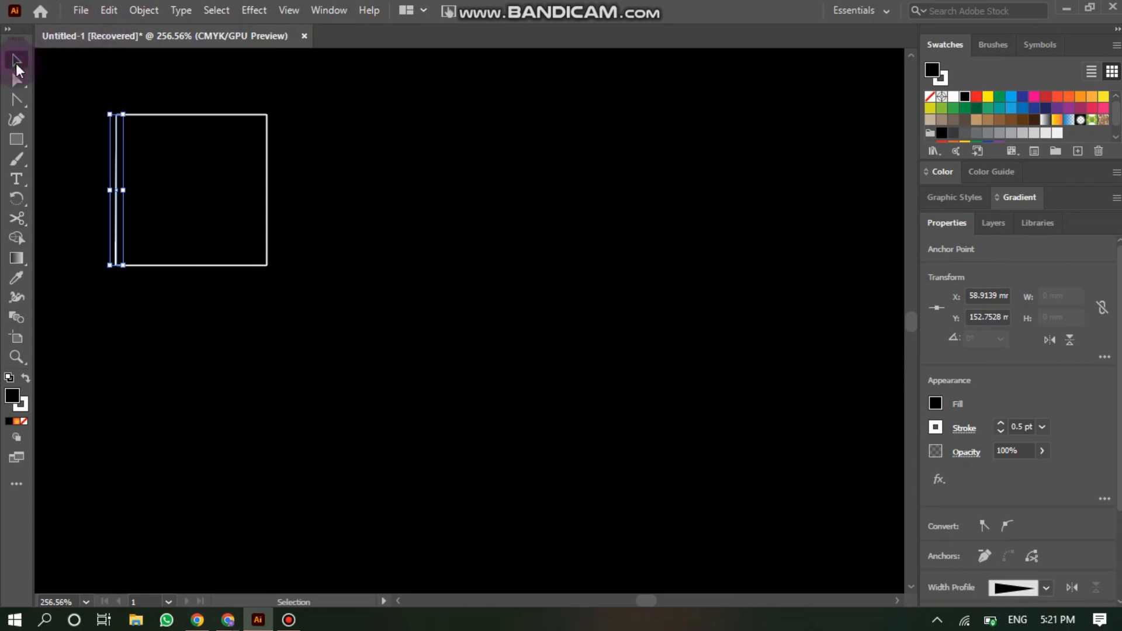
drag(88, 100, 324, 296)
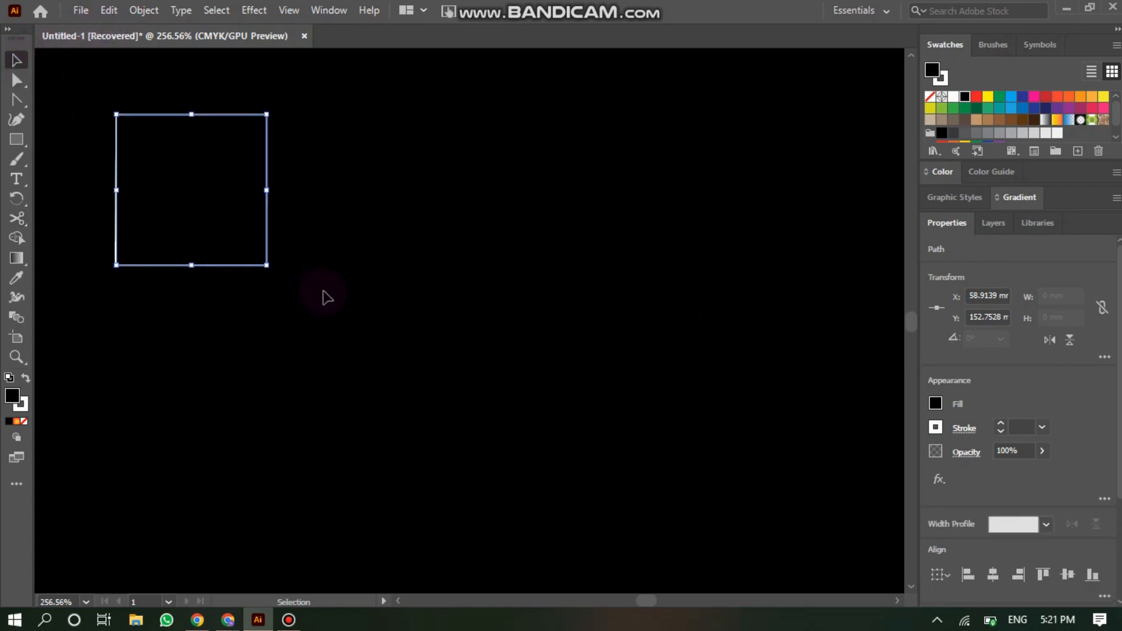
click(1042, 428)
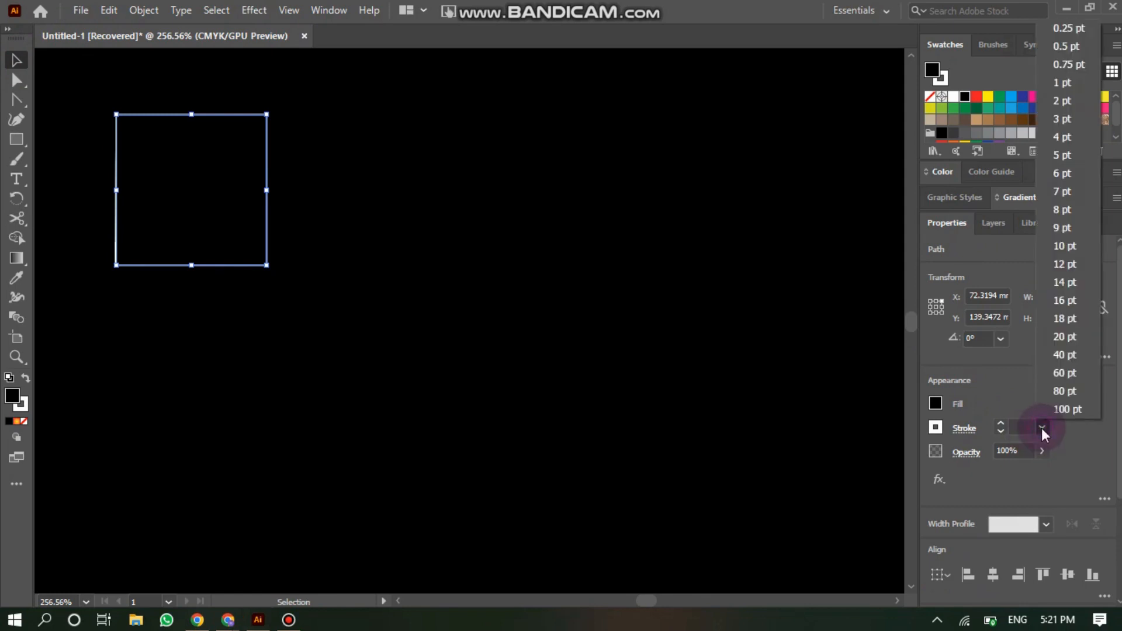
click(1078, 64)
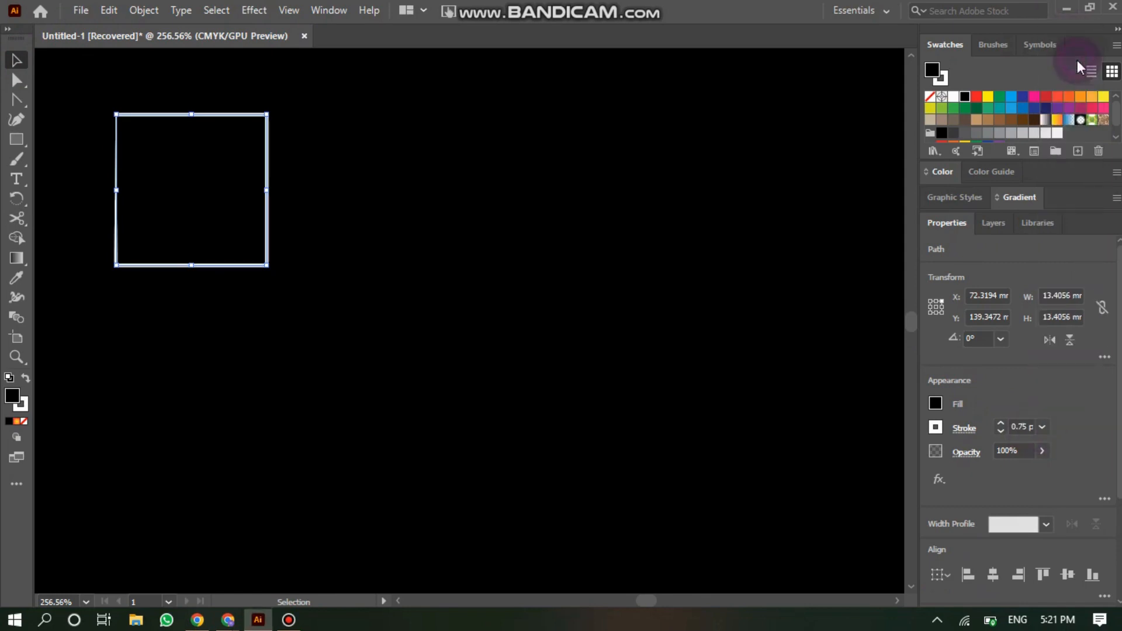
click(1043, 429)
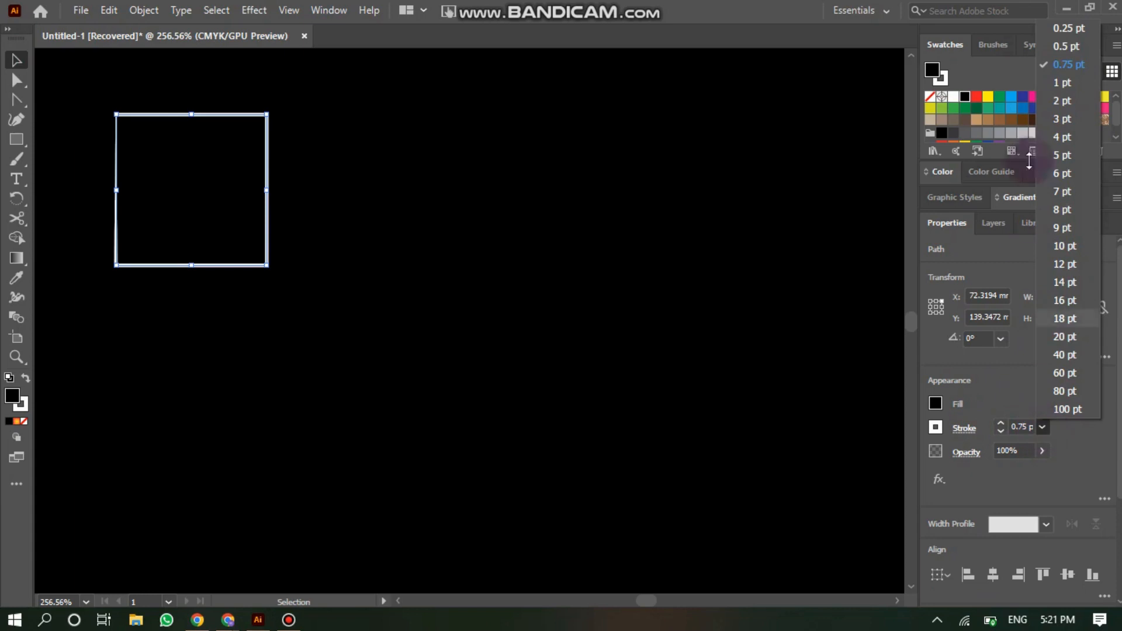
click(1063, 46)
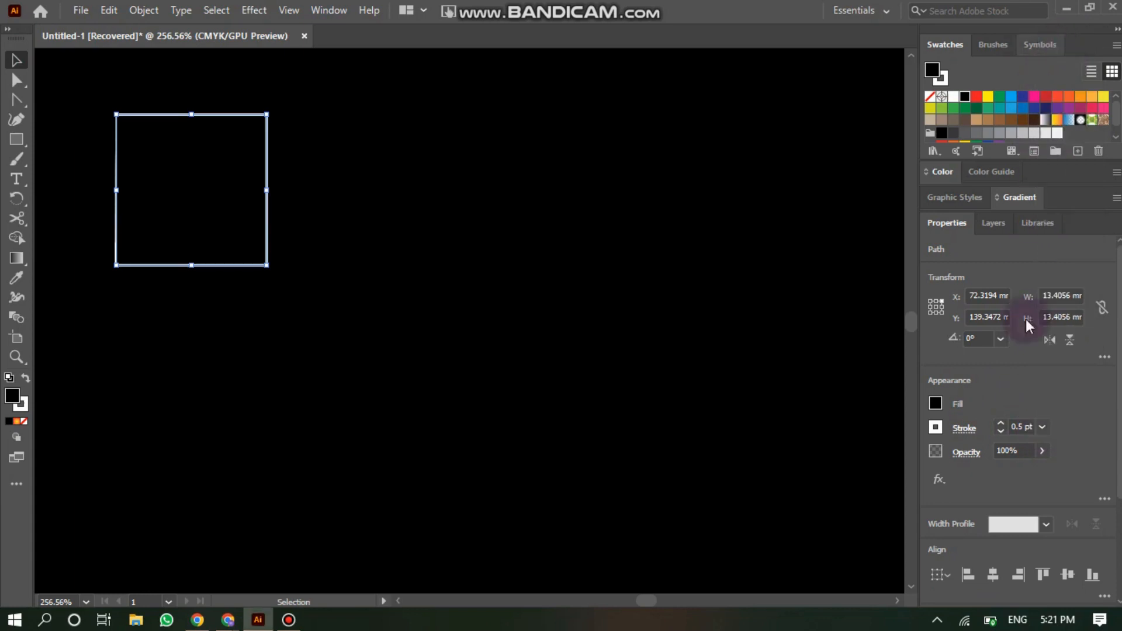
- Apply the tapered triangular width profile to the segments' strokes
click(964, 428)
click(928, 404)
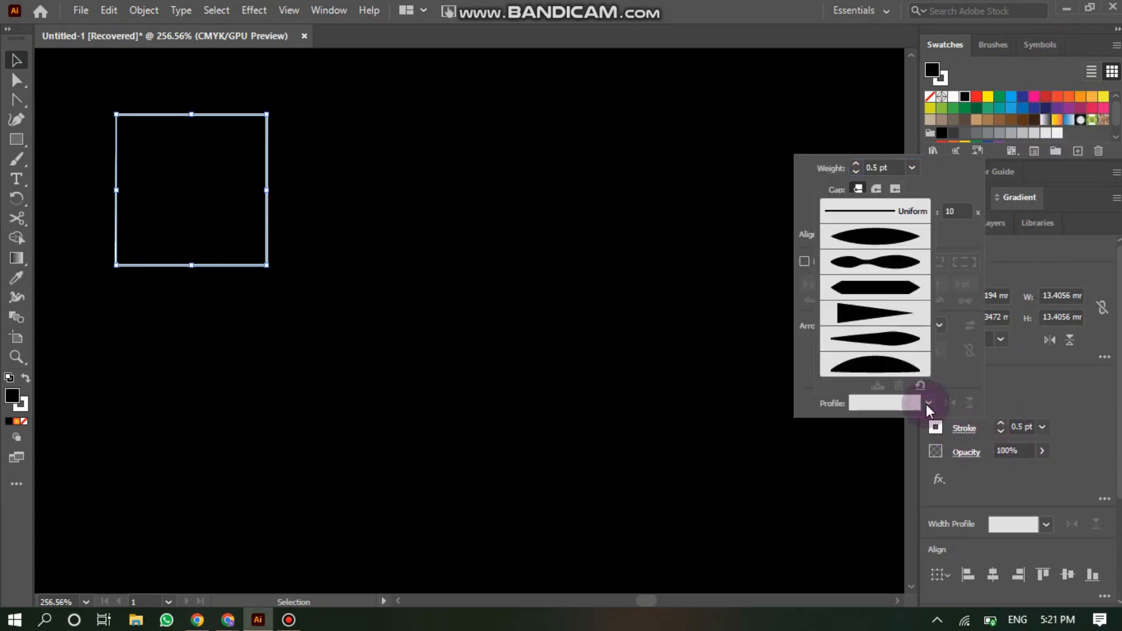
click(888, 313)
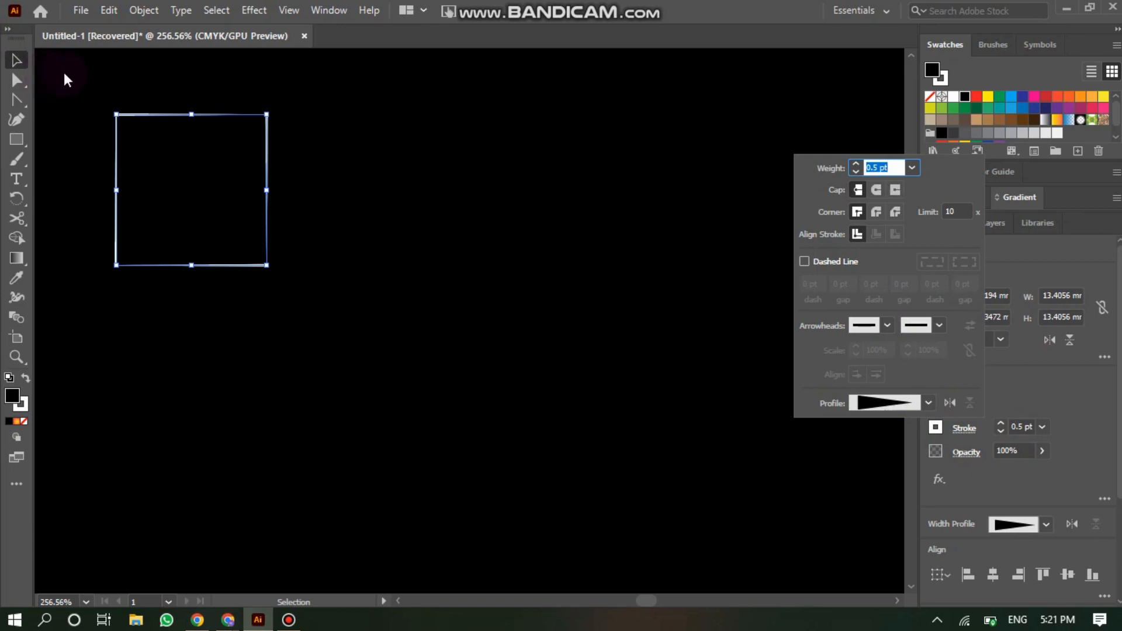
click(132, 115)
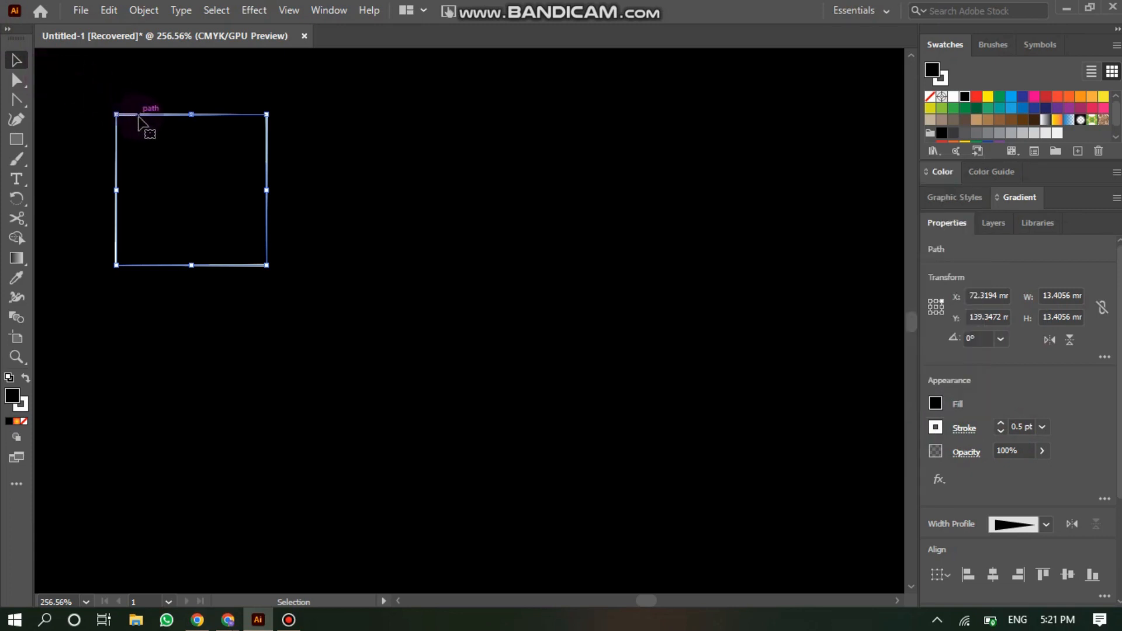
- Group the four segments
right_click(138, 117)
click(233, 243)
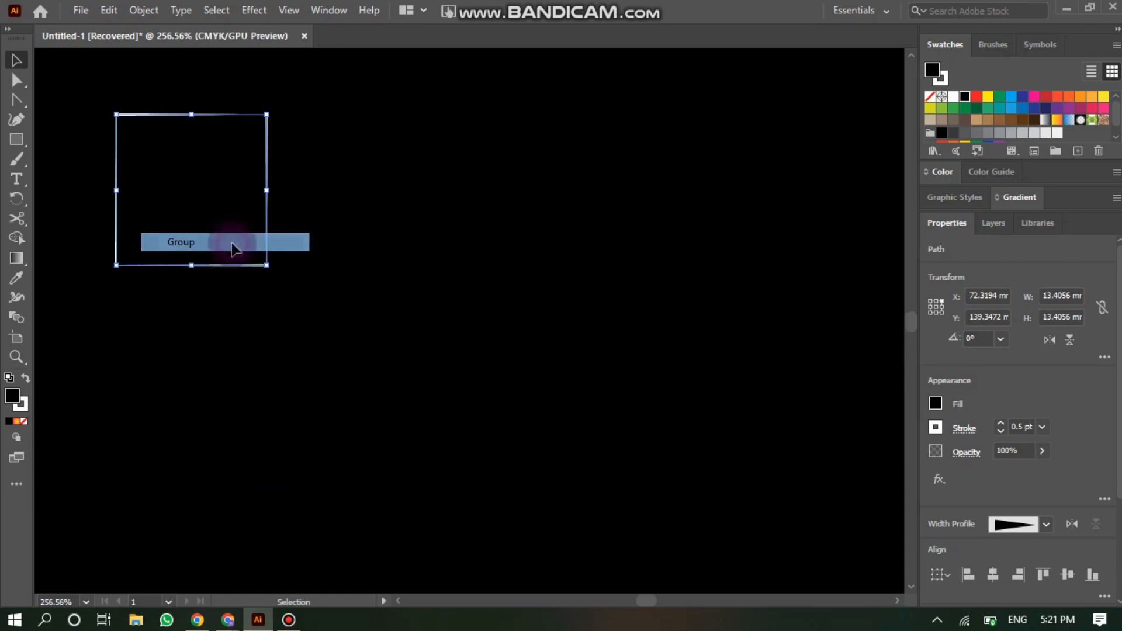
- Add a Transform effect to the group, scaling it 90% horizontally and 90% vertically
click(256, 12)
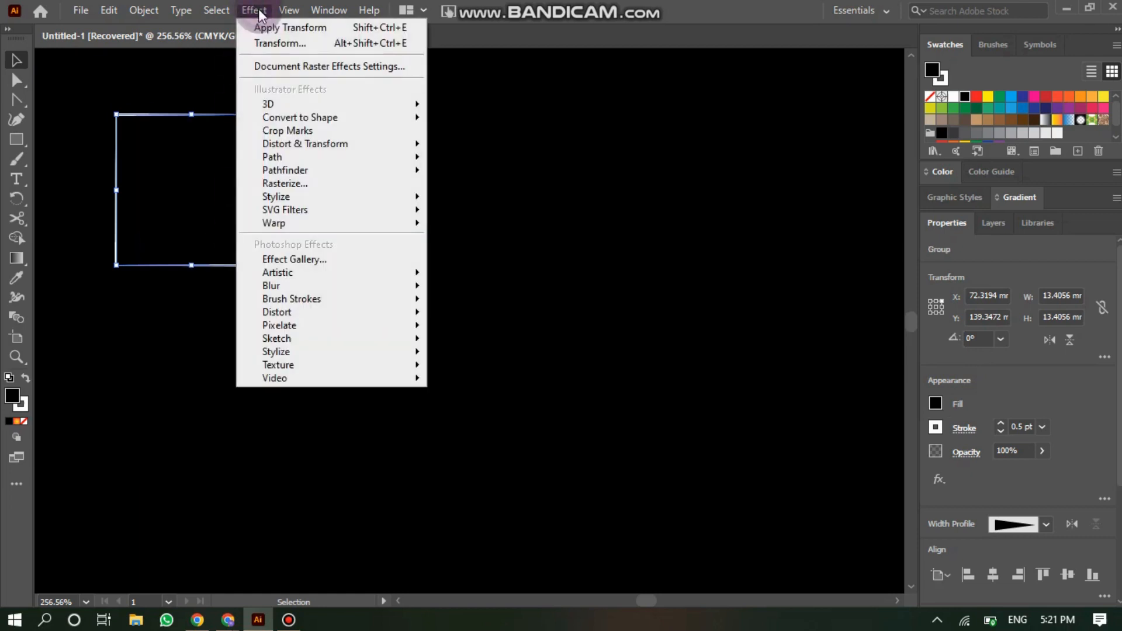
mouse_move(300, 144)
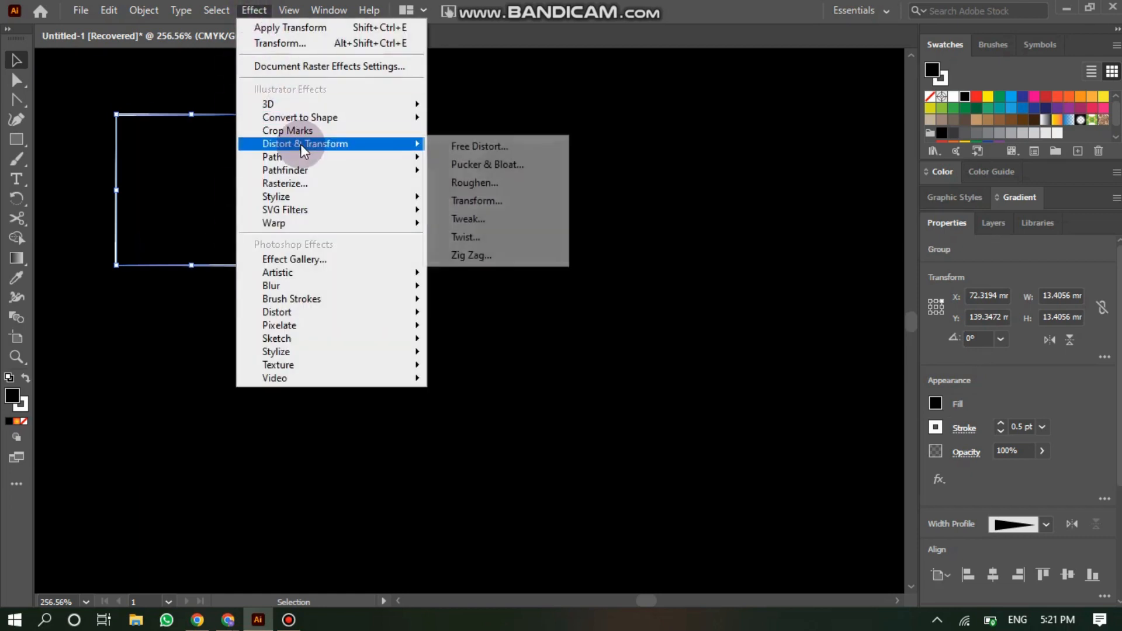
click(495, 201)
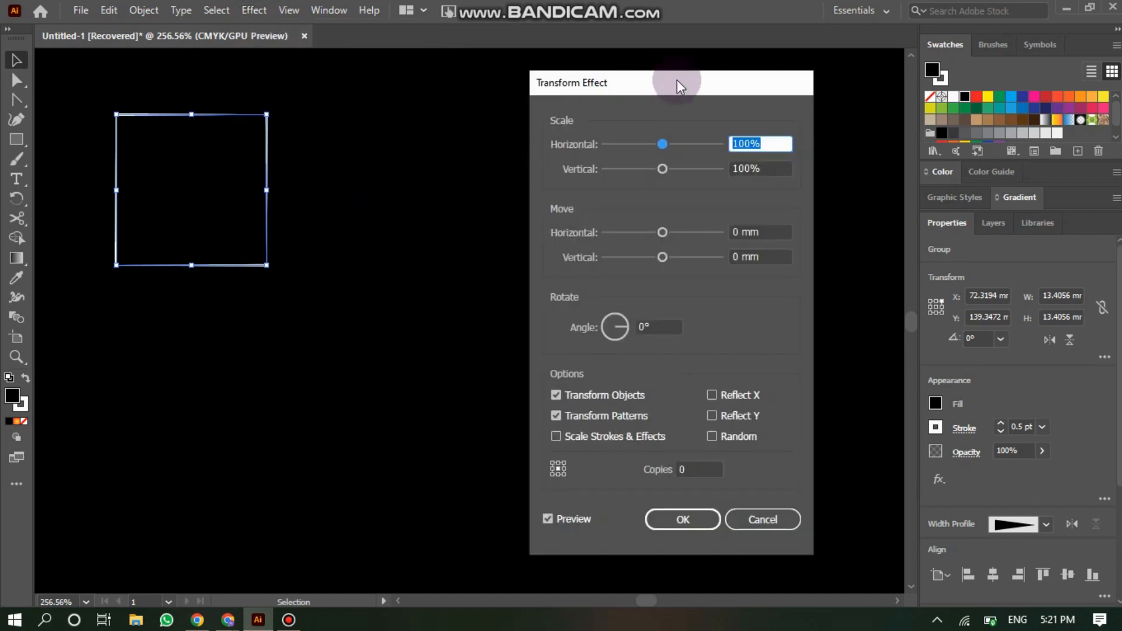
drag(677, 82, 527, 75)
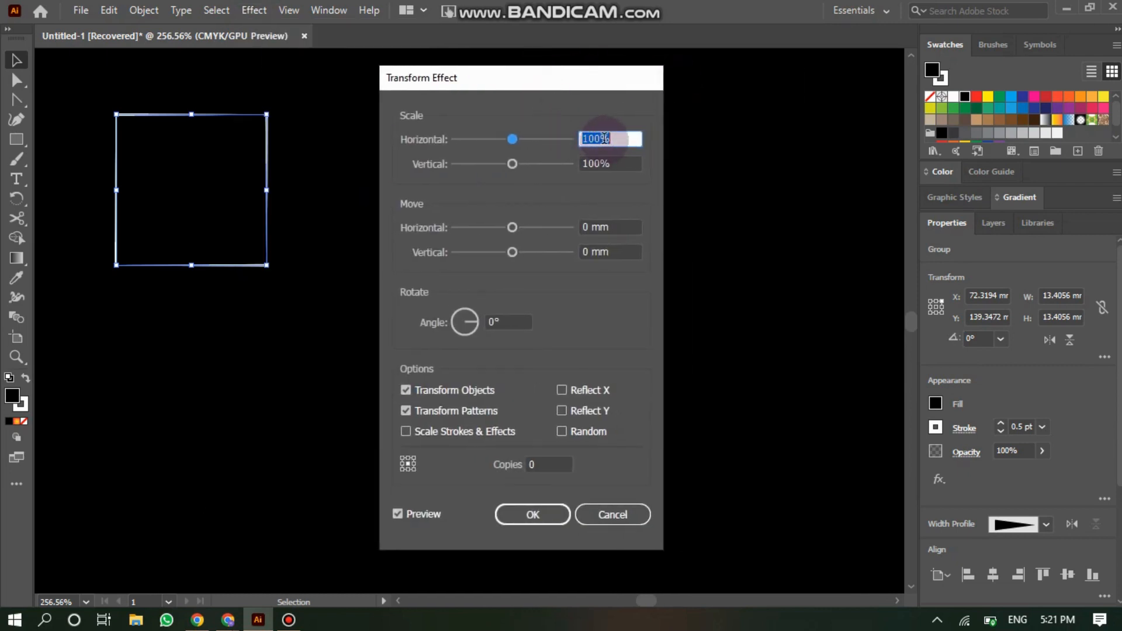
text(90)
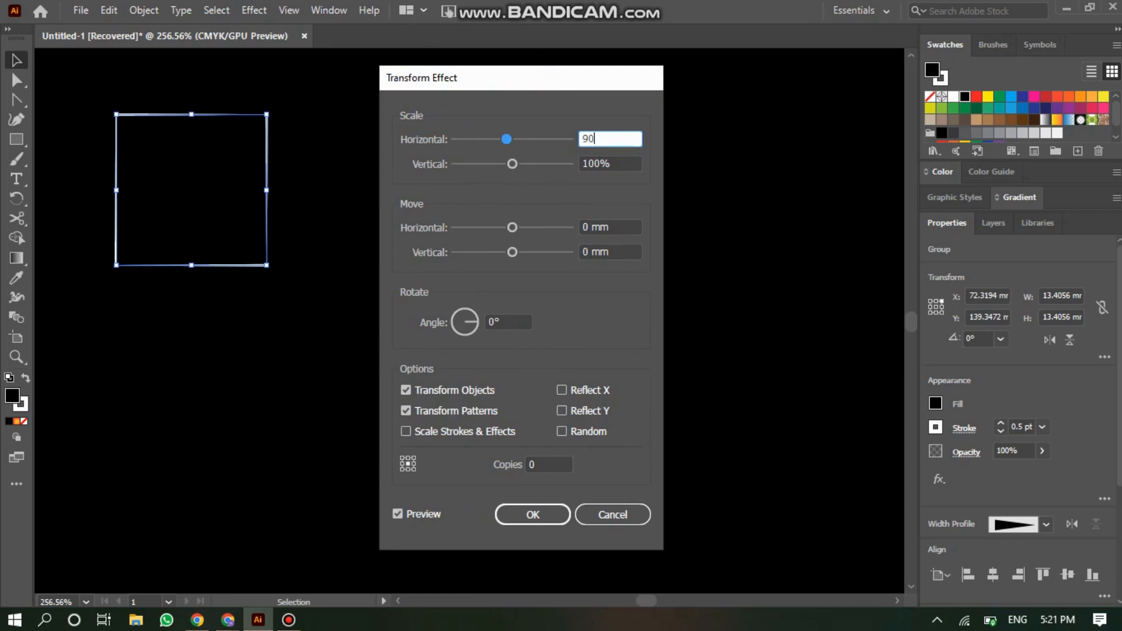
click(608, 158)
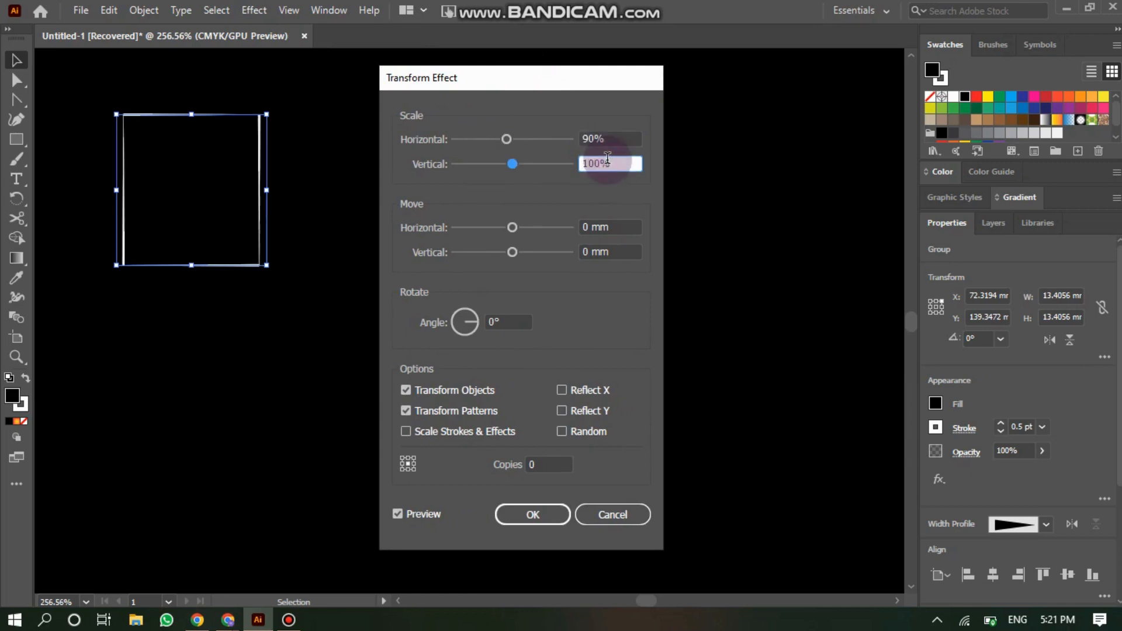
key(BackSpace)
text(90)
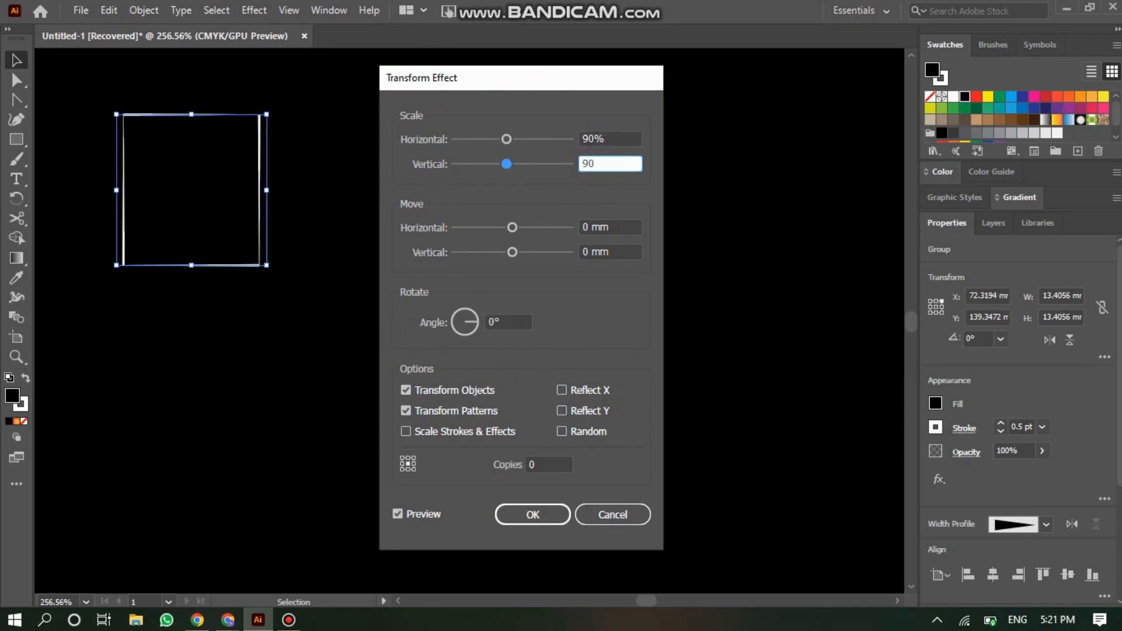
- Set the Transform effect's angle to -6° and copies to 40, then apply it
drag(520, 322, 504, 322)
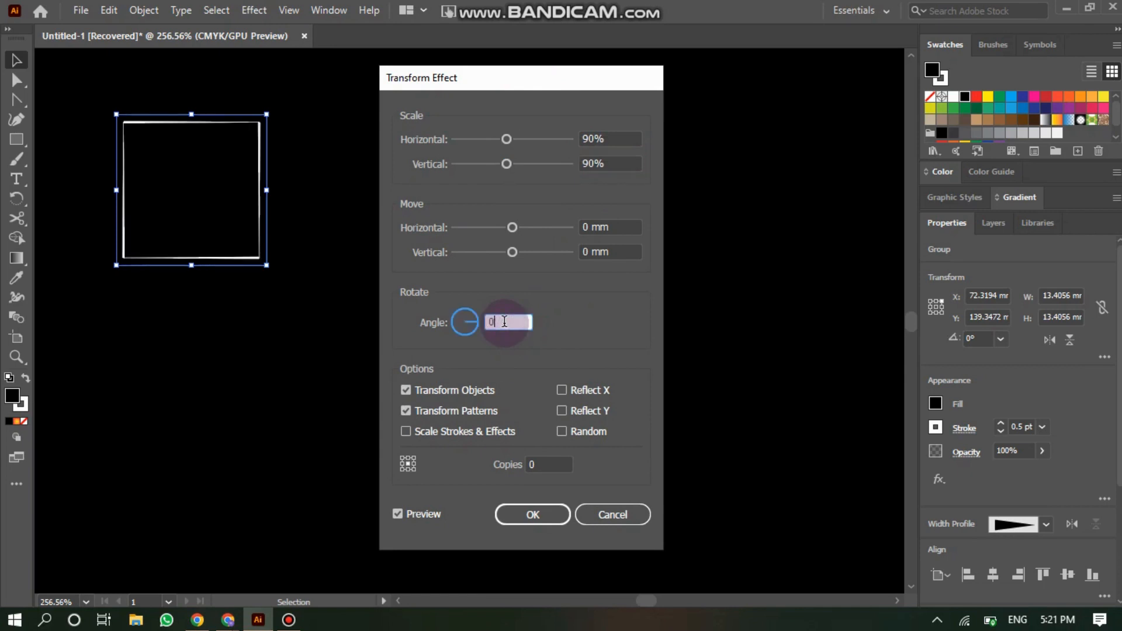
text(-6)
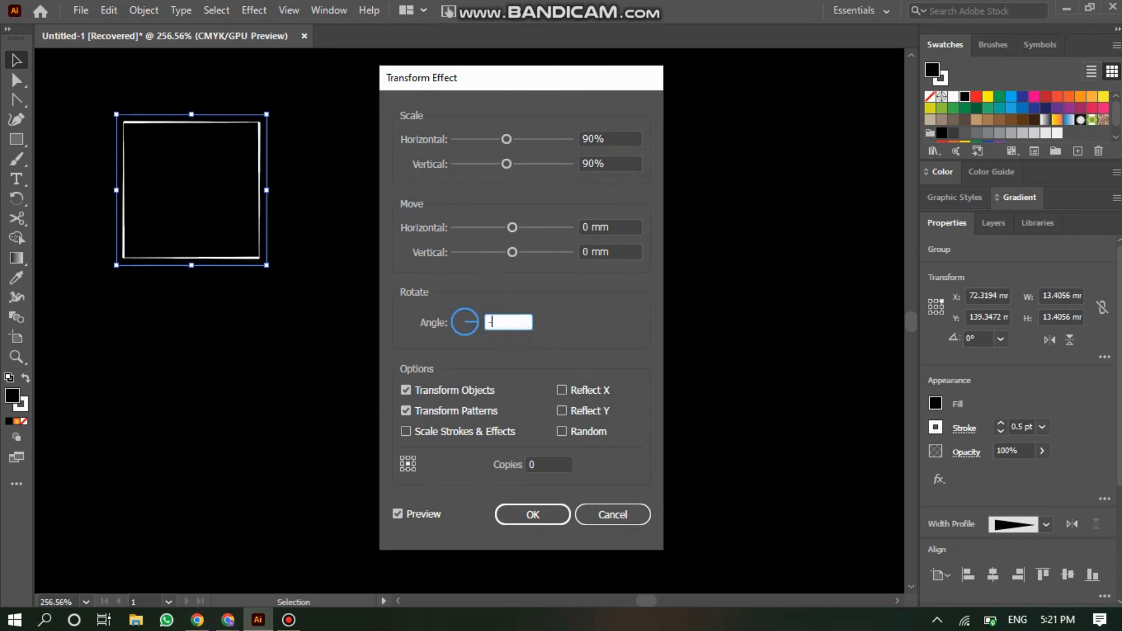
click(535, 464)
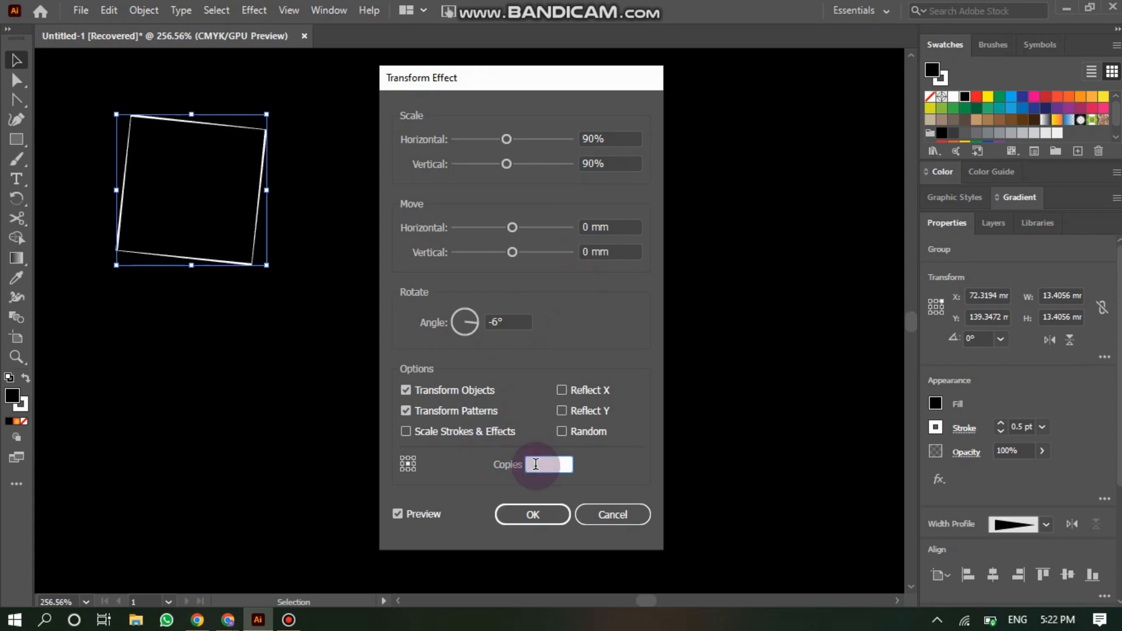
text(4)
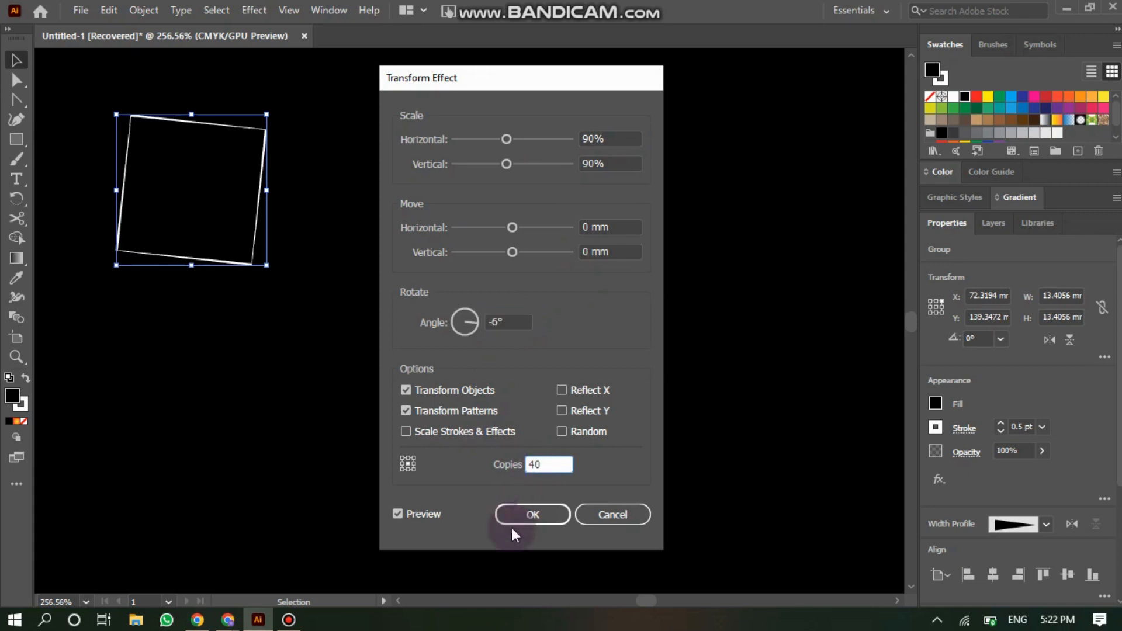
click(397, 514)
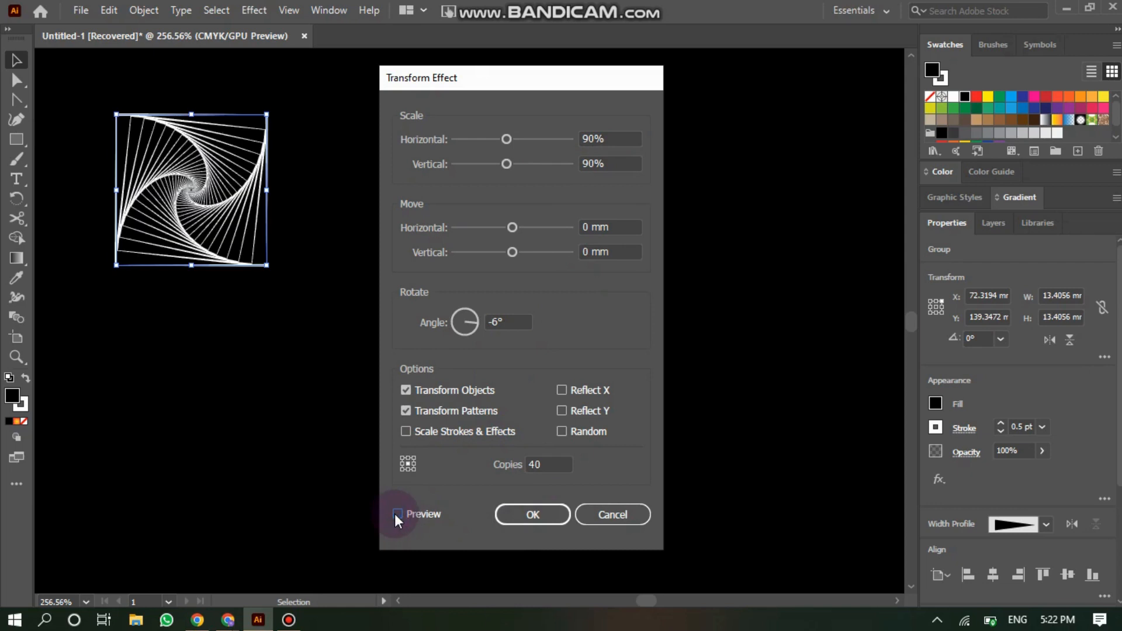
click(553, 520)
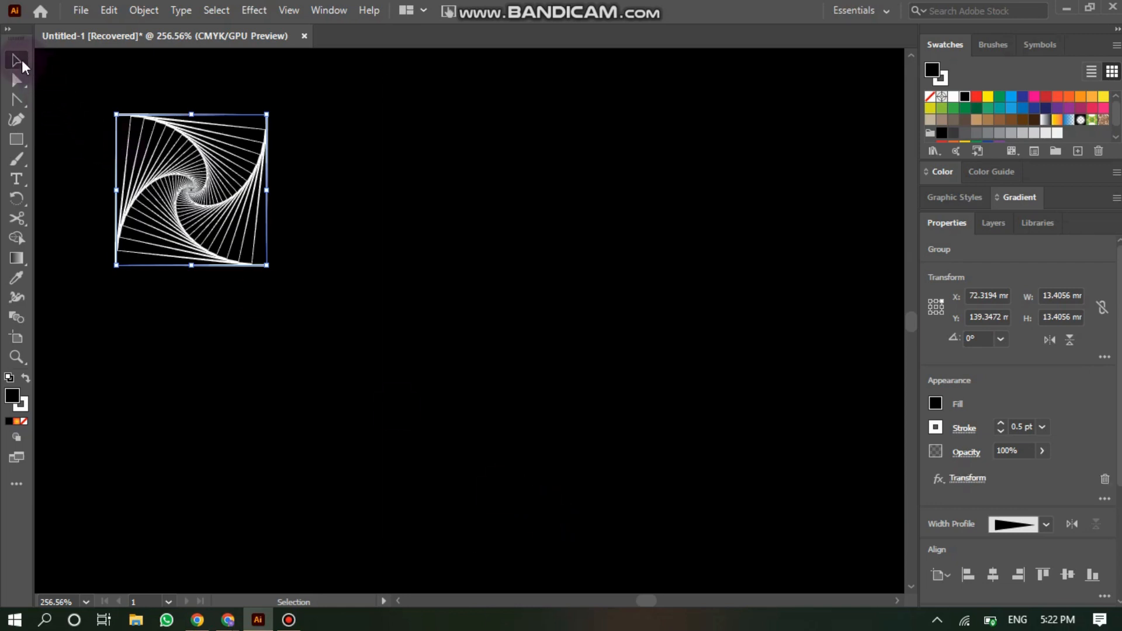
click(283, 121)
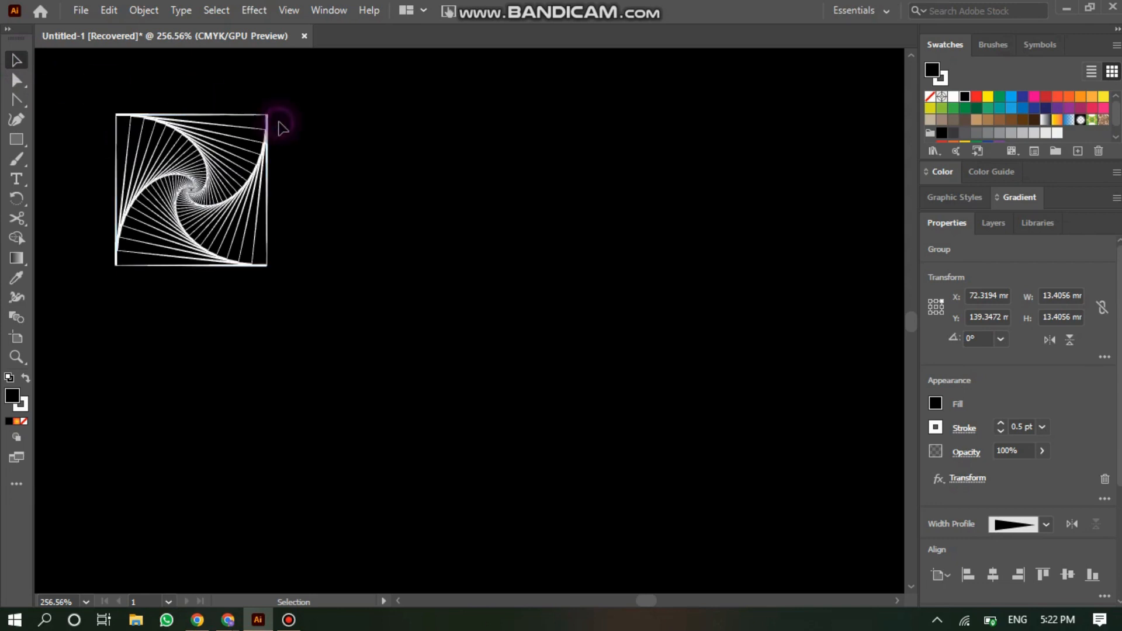
- Move the spiral group and apply the yellow-to-orange gradient to its strokes
drag(172, 188, 360, 202)
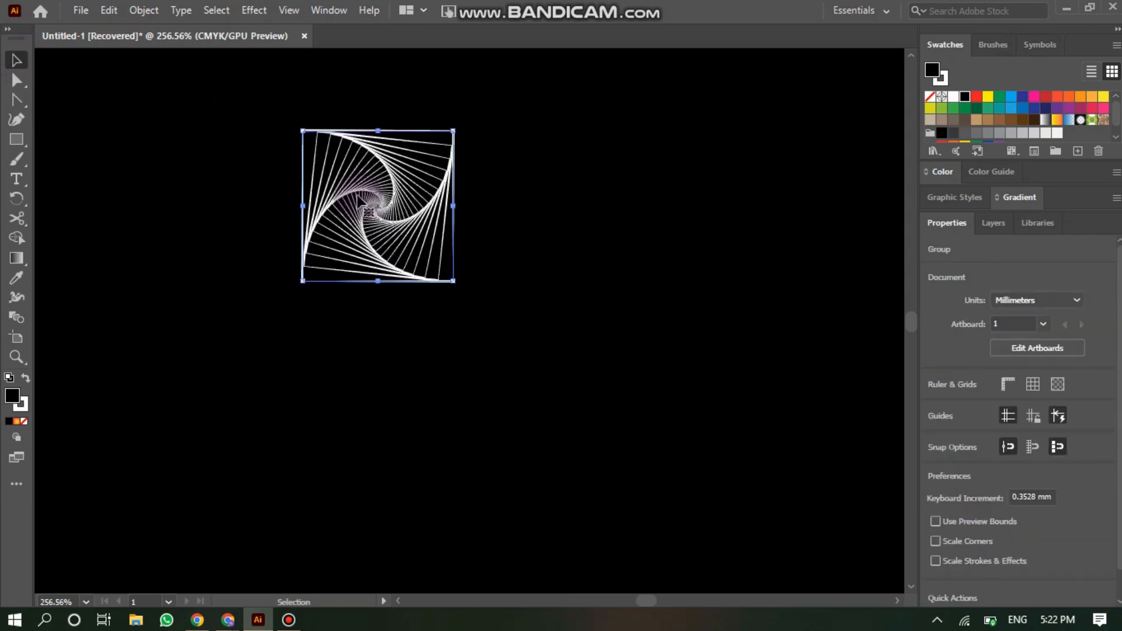
click(17, 423)
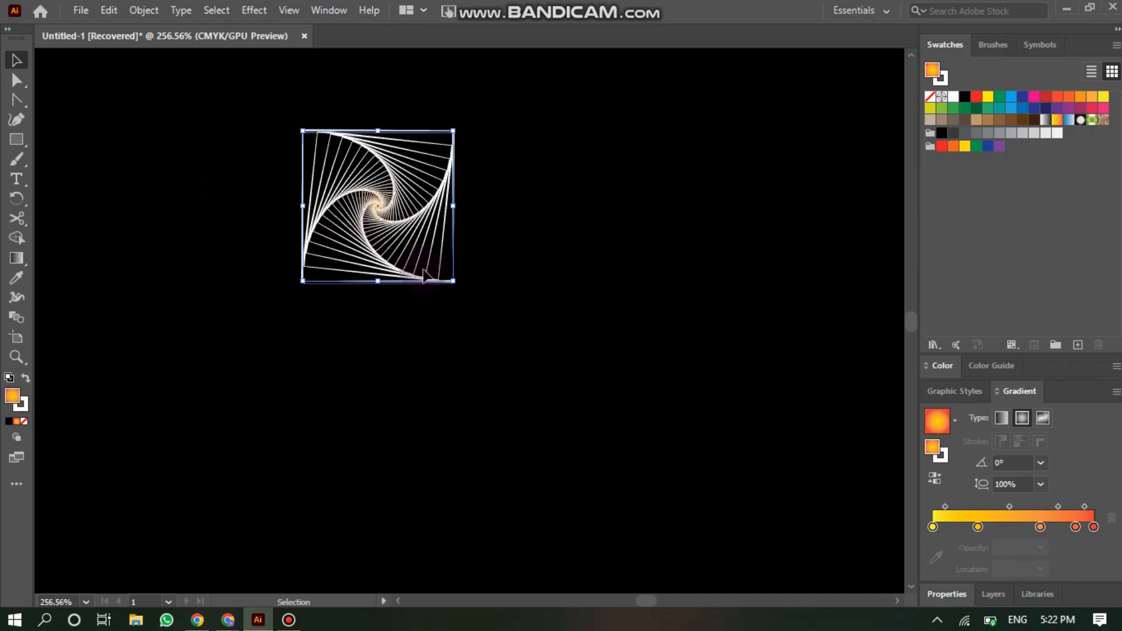
click(25, 377)
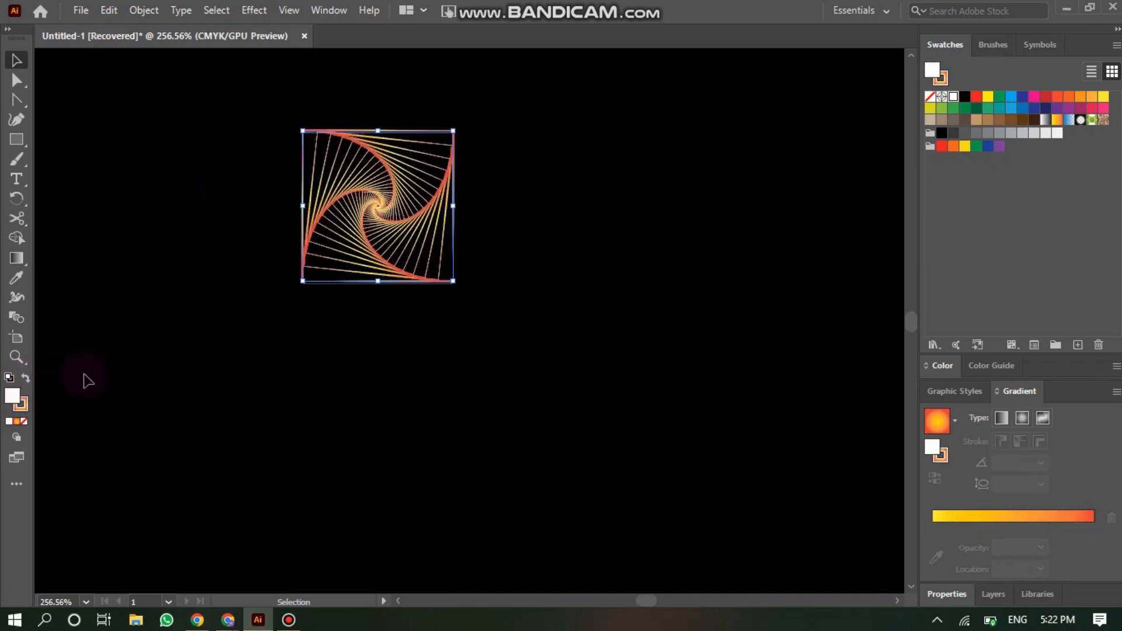
- Enlarge the spiral group and move it to the top-left corner of the artboard
click(166, 368)
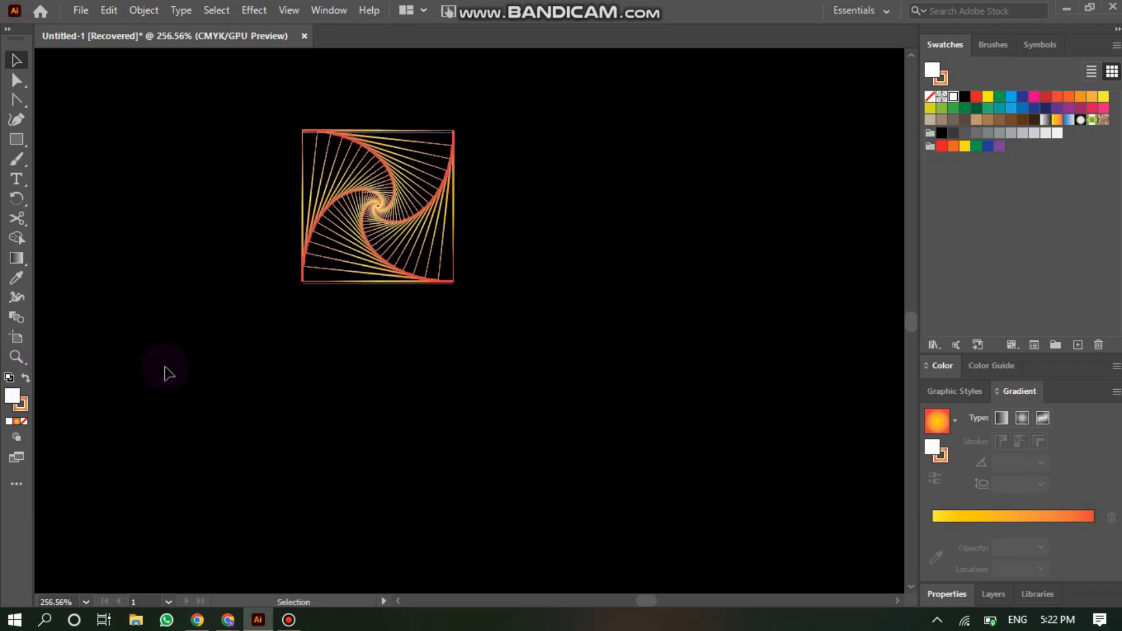
click(417, 249)
drag(453, 282, 522, 338)
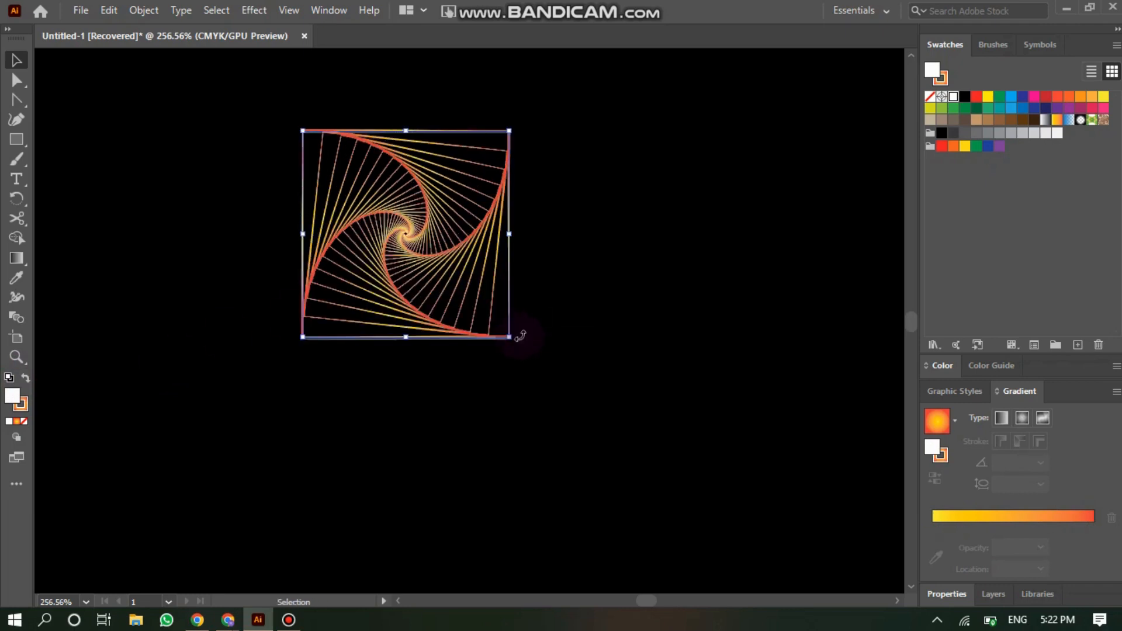
drag(341, 194, 94, 157)
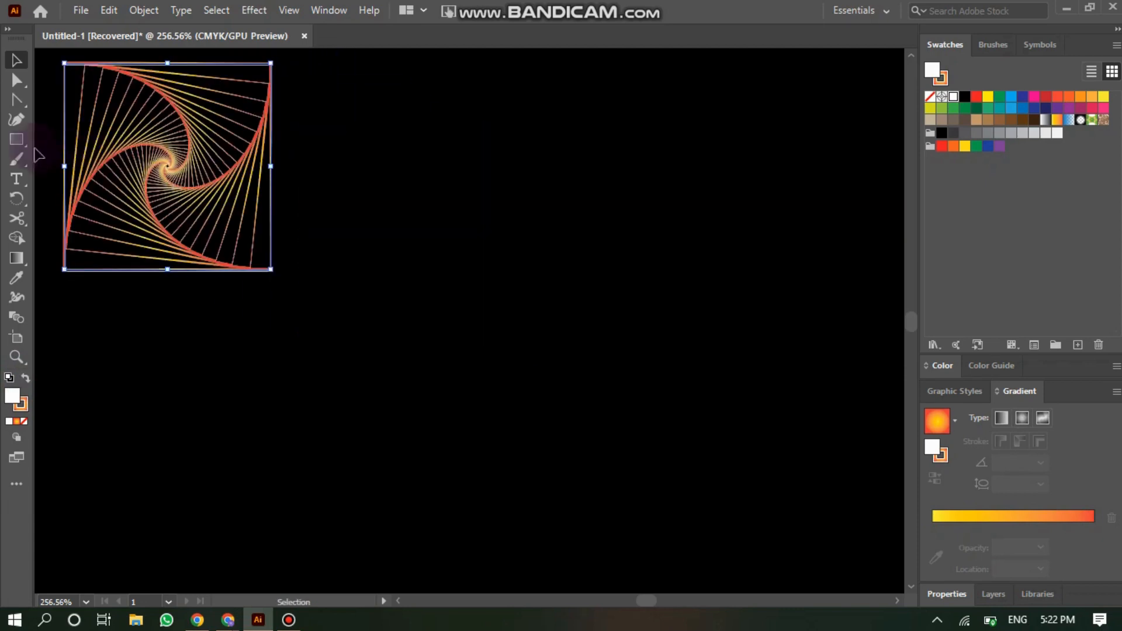
- Draw a hexagon about 13 mm wide with the Polygon tool and move it beside the spiral
drag(20, 142, 94, 177)
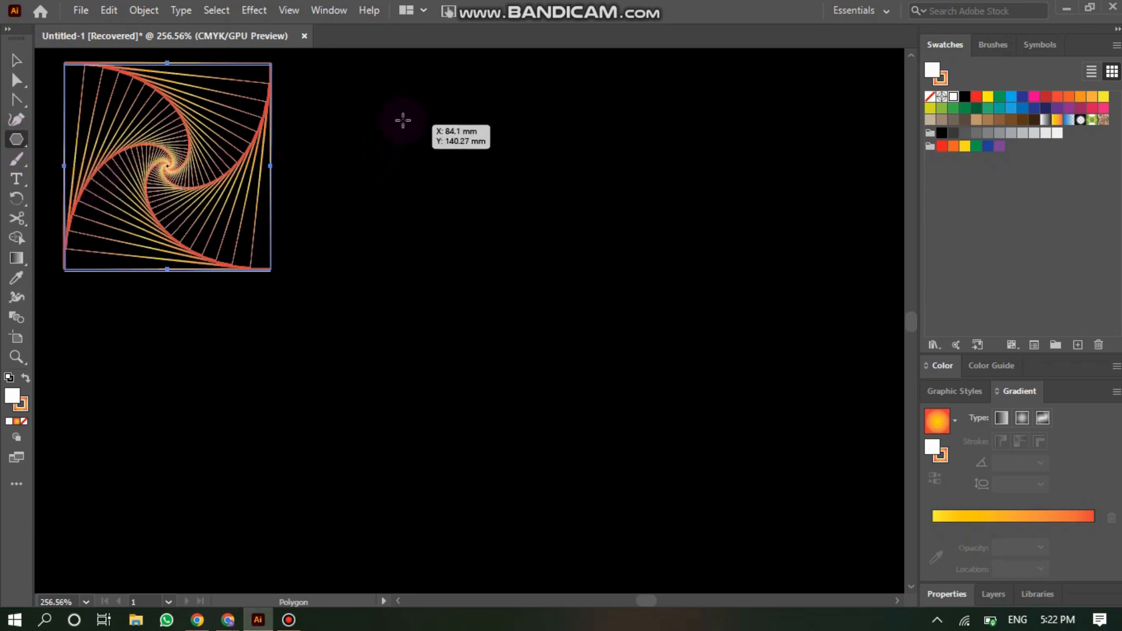
mouse_move(412, 115)
mouse_down()
mouse_move(469, 183)
mouse_move(447, 180)
mouse_up()
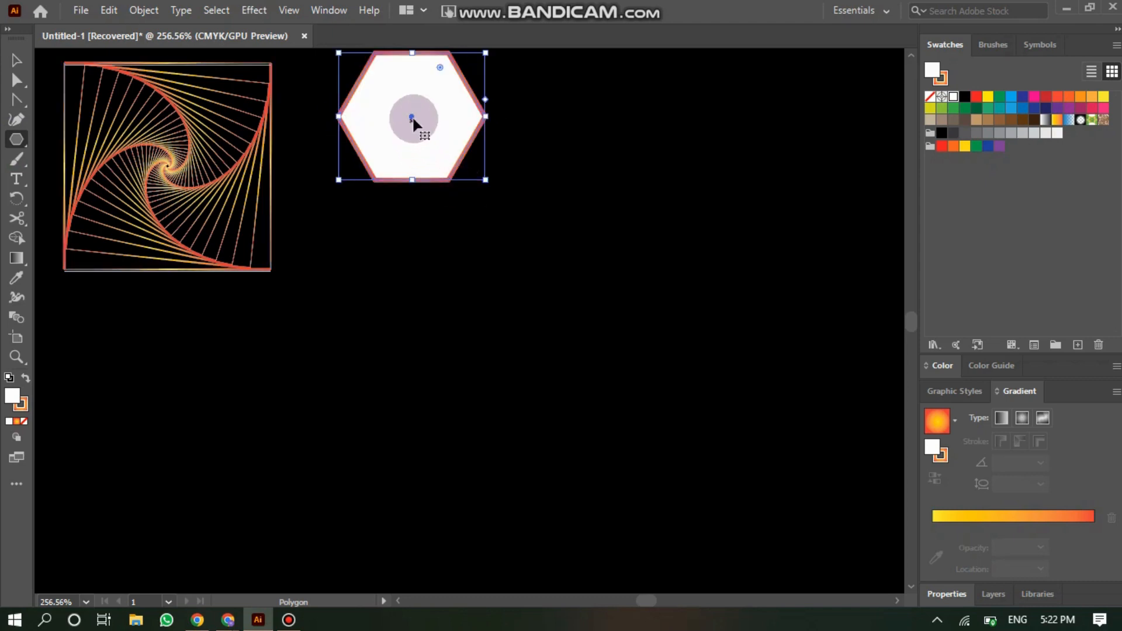
drag(412, 115, 515, 232)
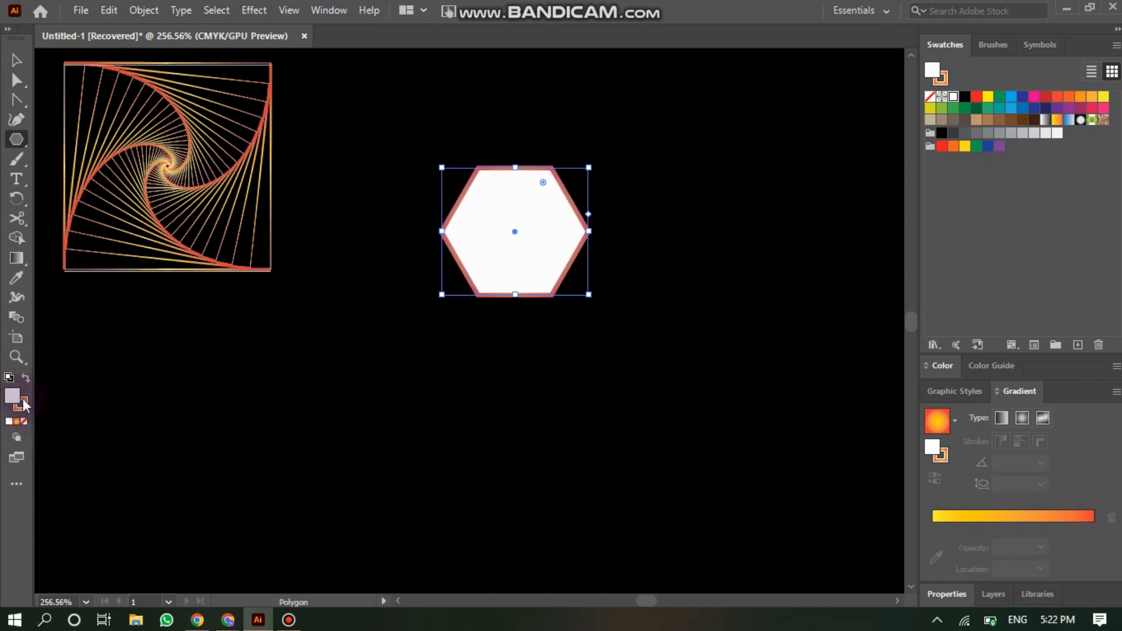
click(951, 367)
click(948, 594)
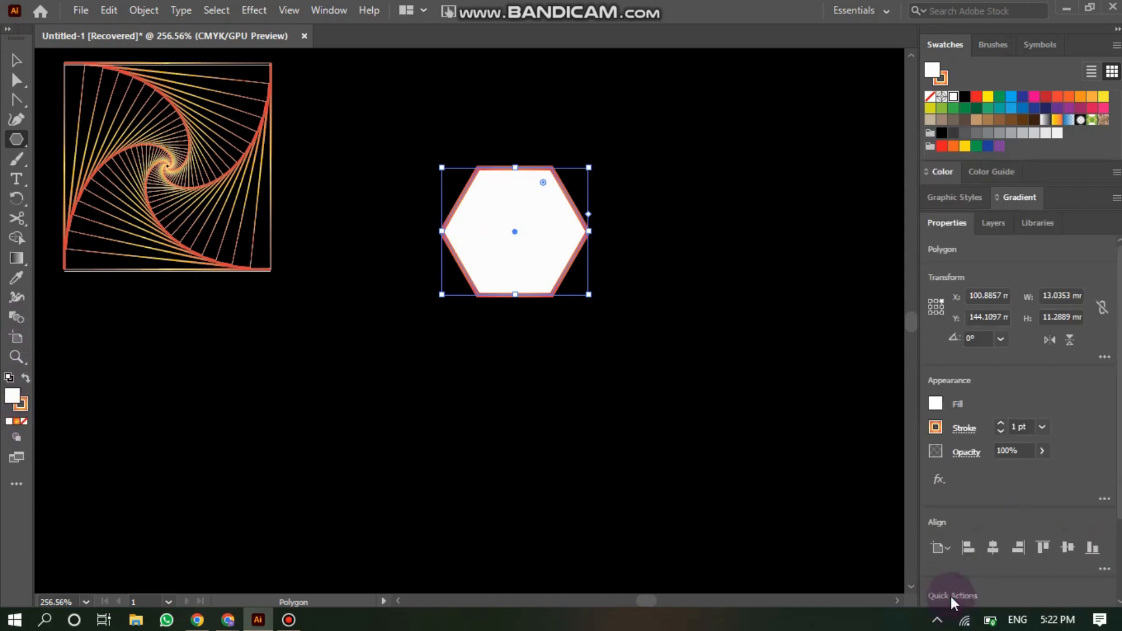
click(1001, 423)
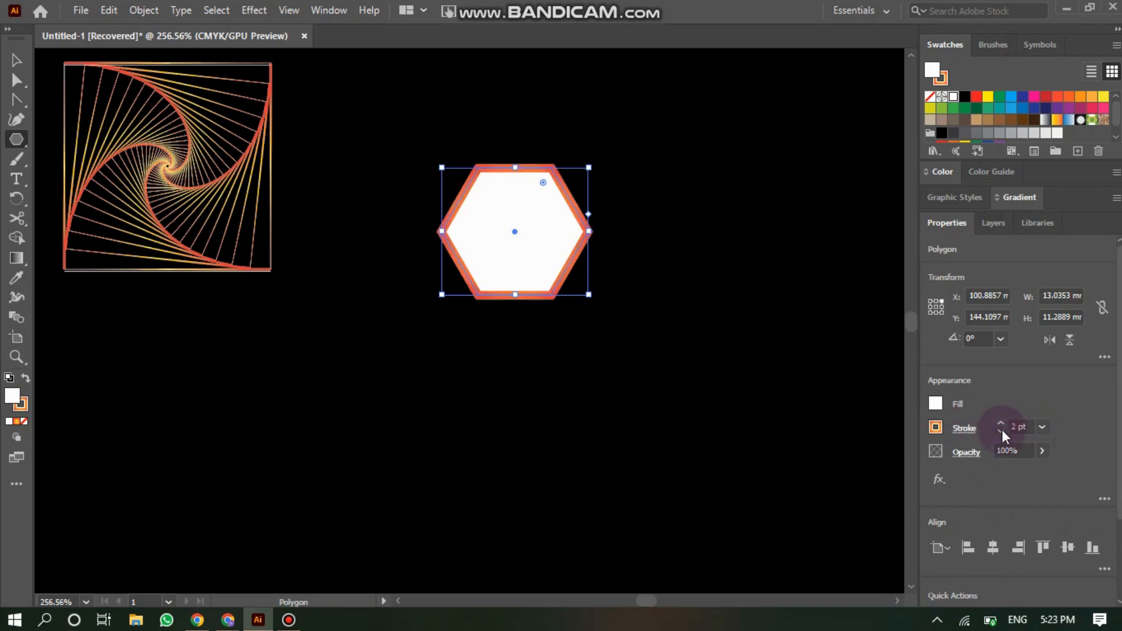
click(1000, 432)
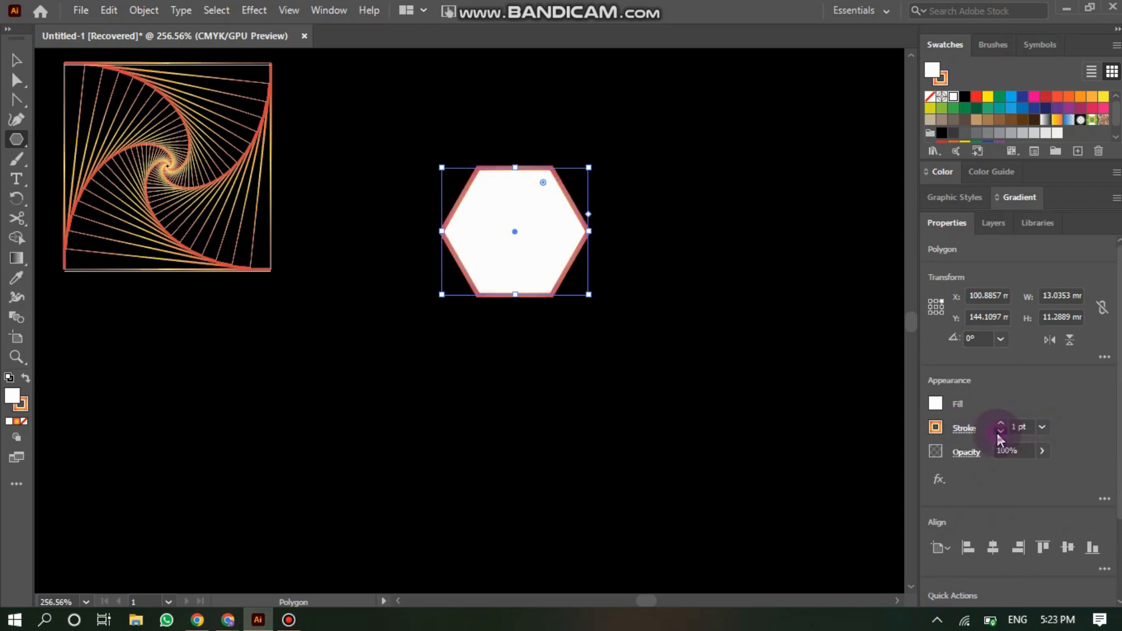
click(1001, 431)
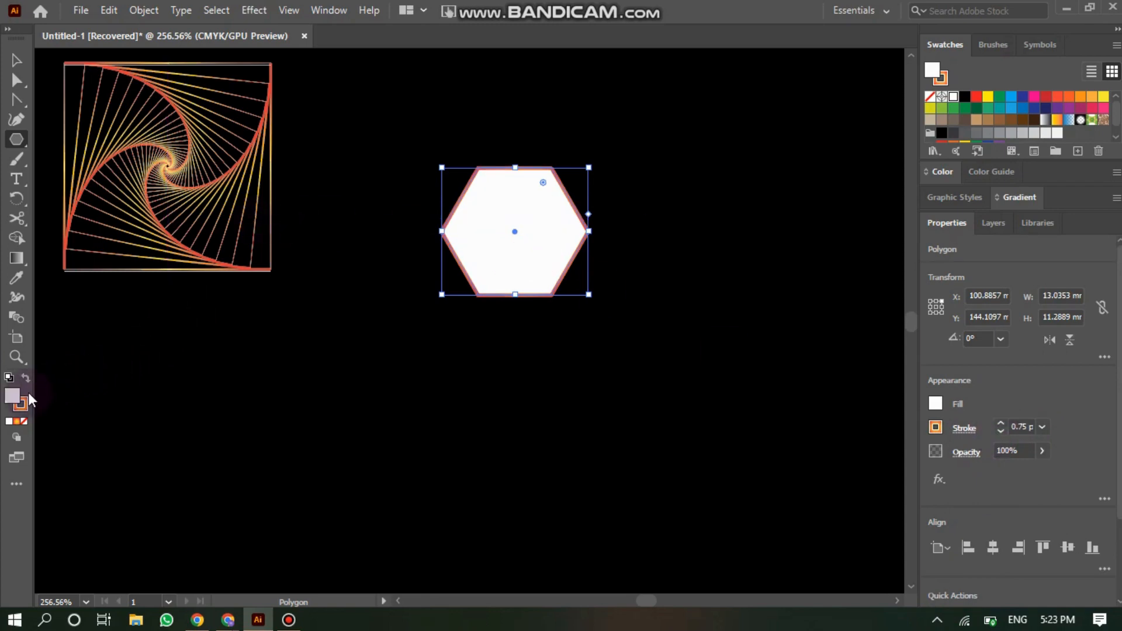
- Reset the hexagon to default colours, then remove its fill and make its stroke white
click(10, 380)
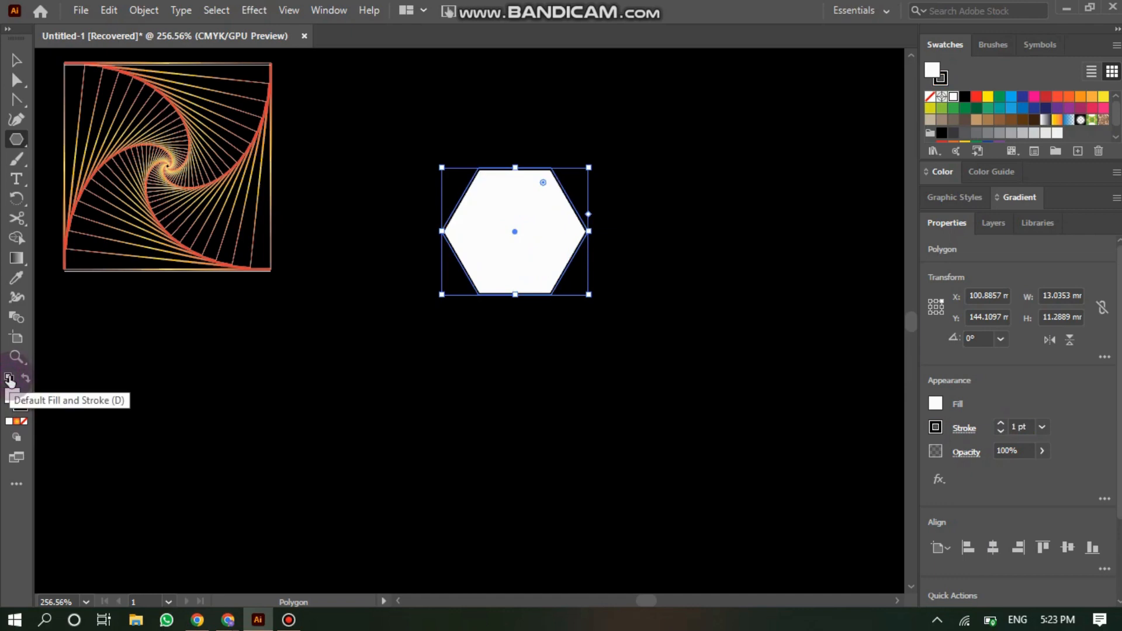
click(24, 420)
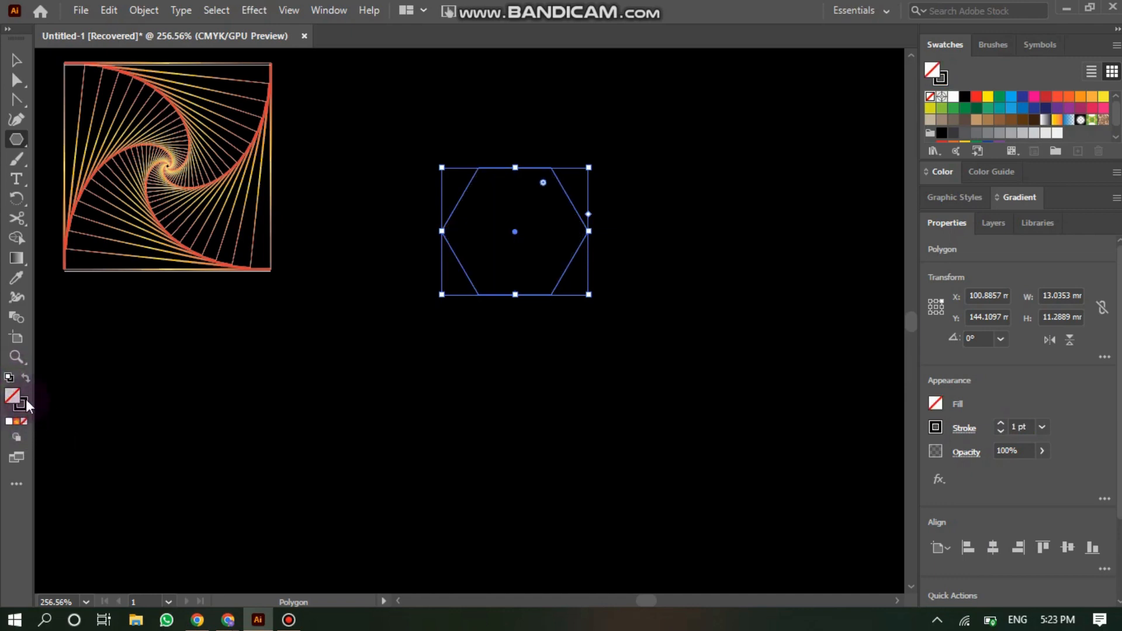
click(26, 398)
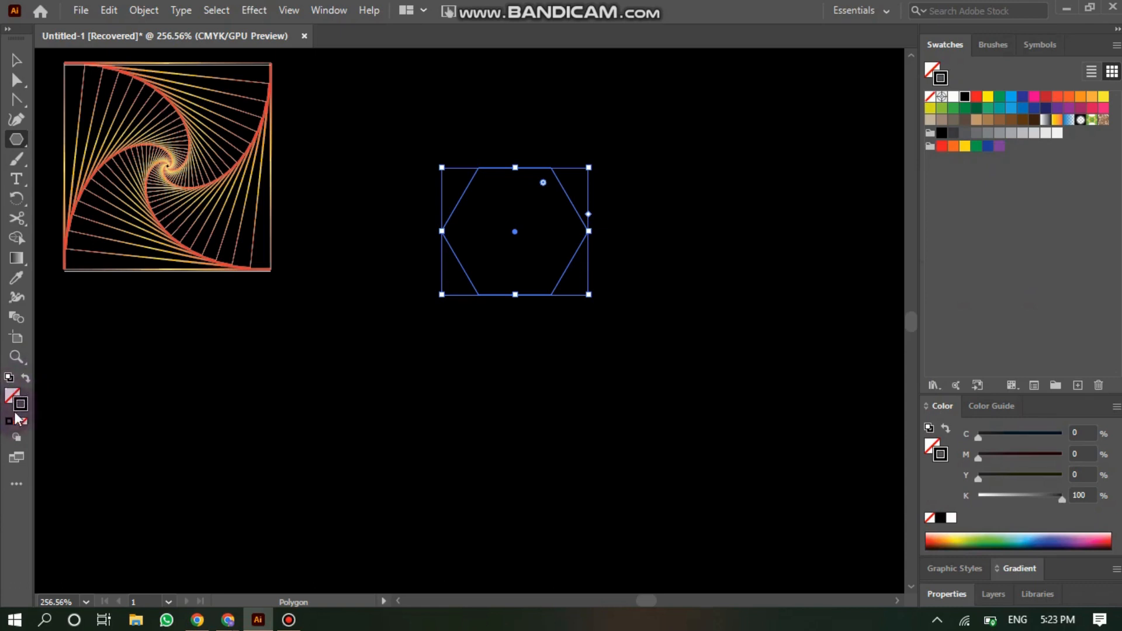
click(953, 517)
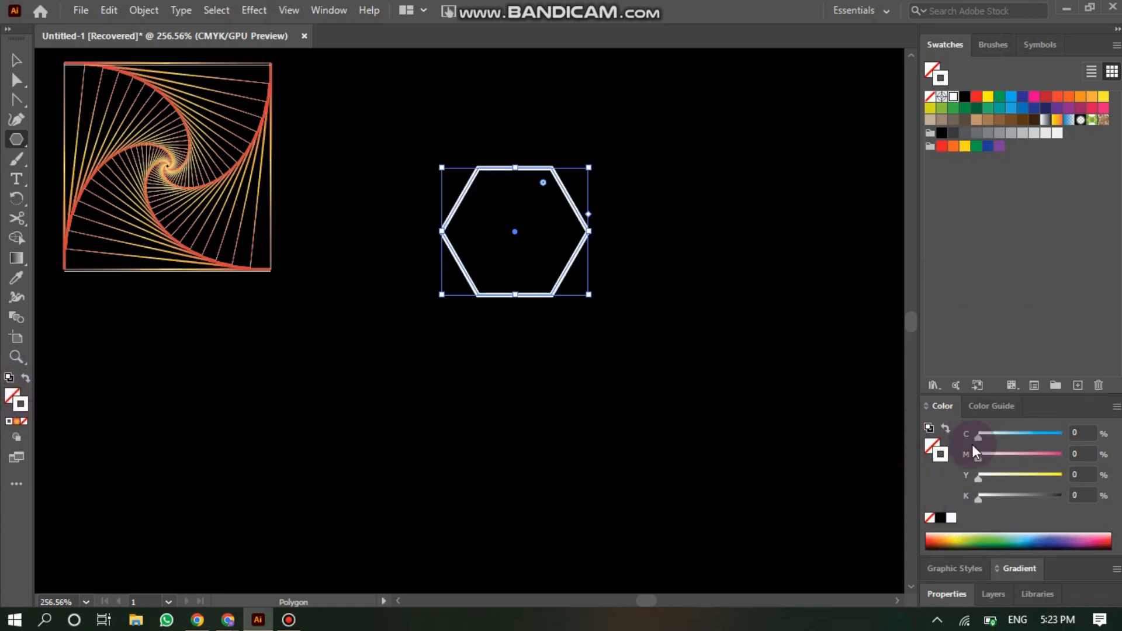
- Set the hexagon's stroke weight to 0.5 pt
click(952, 596)
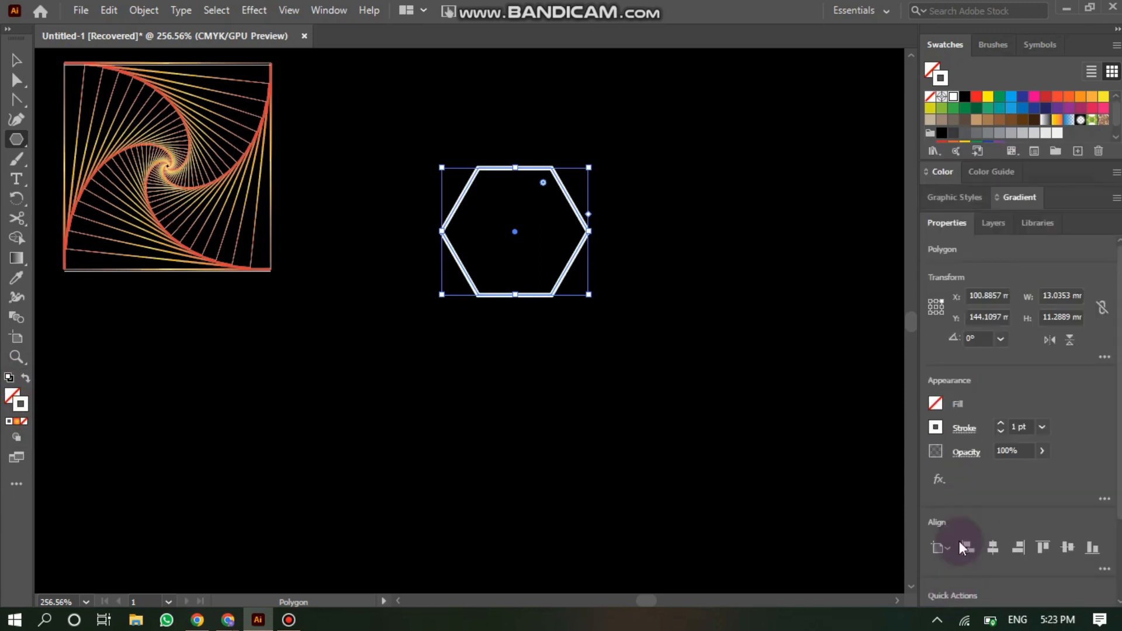
click(1000, 423)
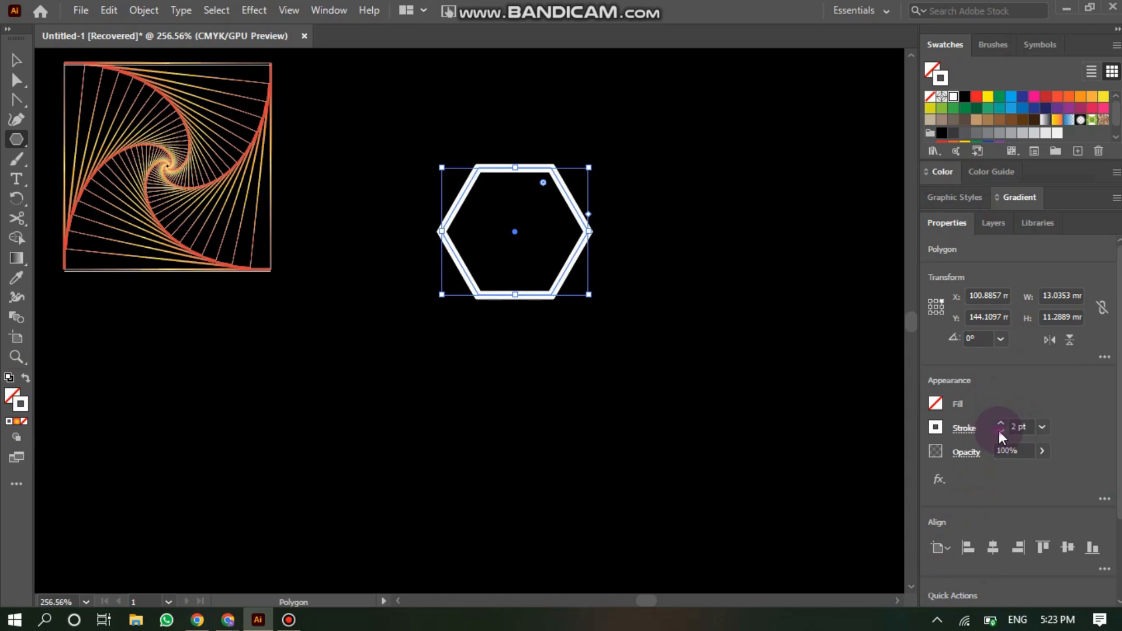
click(1000, 431)
click(1000, 431)
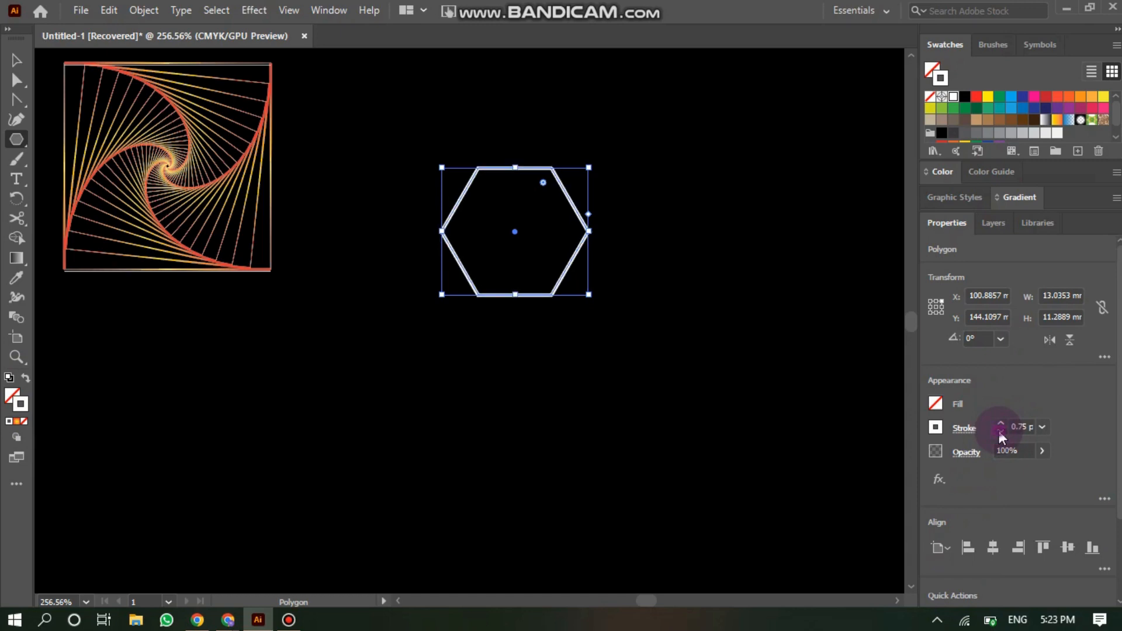
click(1000, 432)
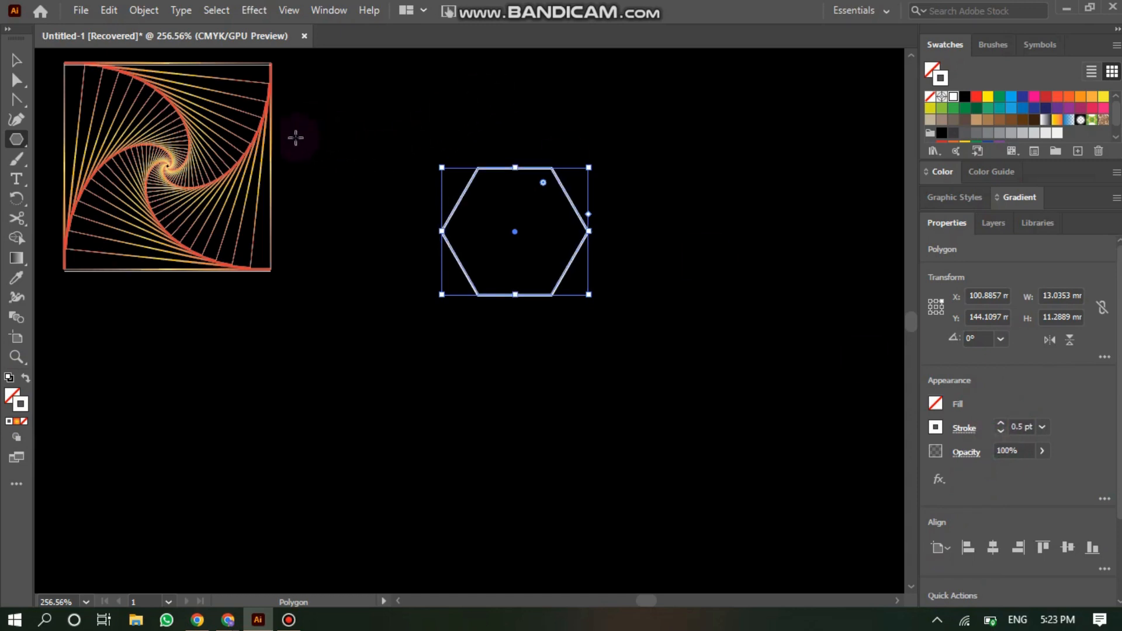
- Cut the hexagon at each of its six corners with the Scissors tool
click(21, 216)
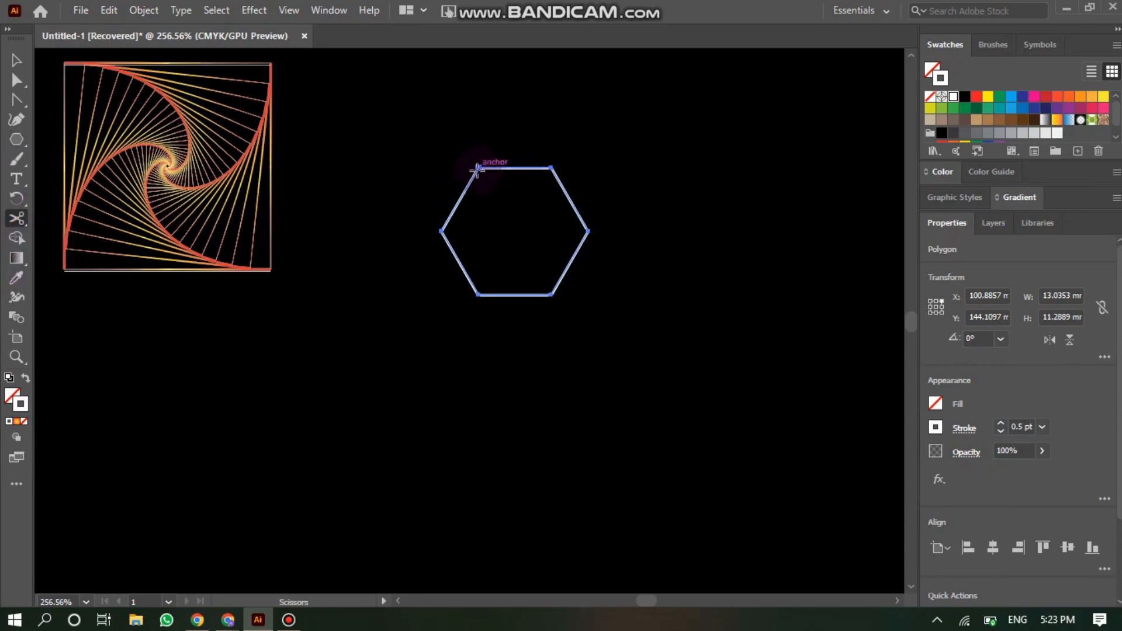
click(477, 167)
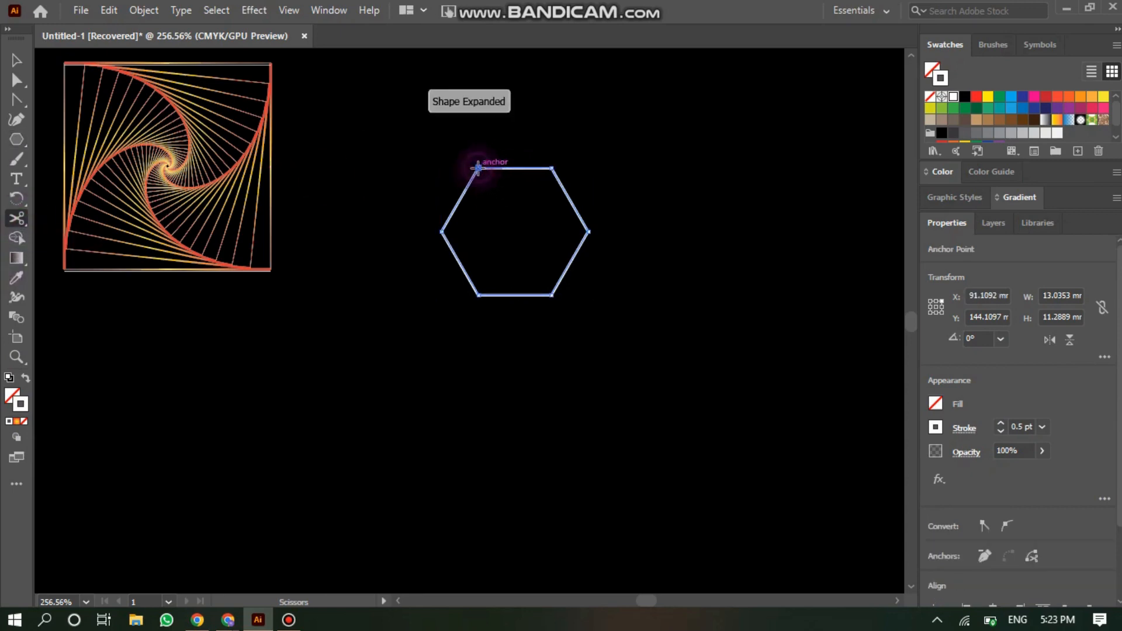
click(553, 166)
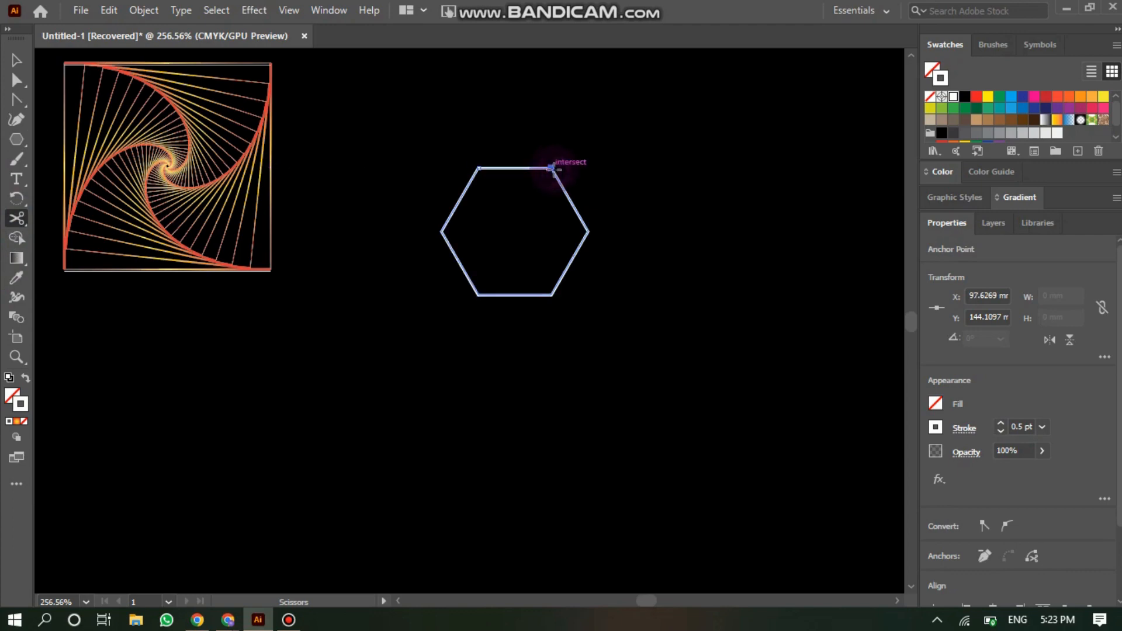
click(588, 232)
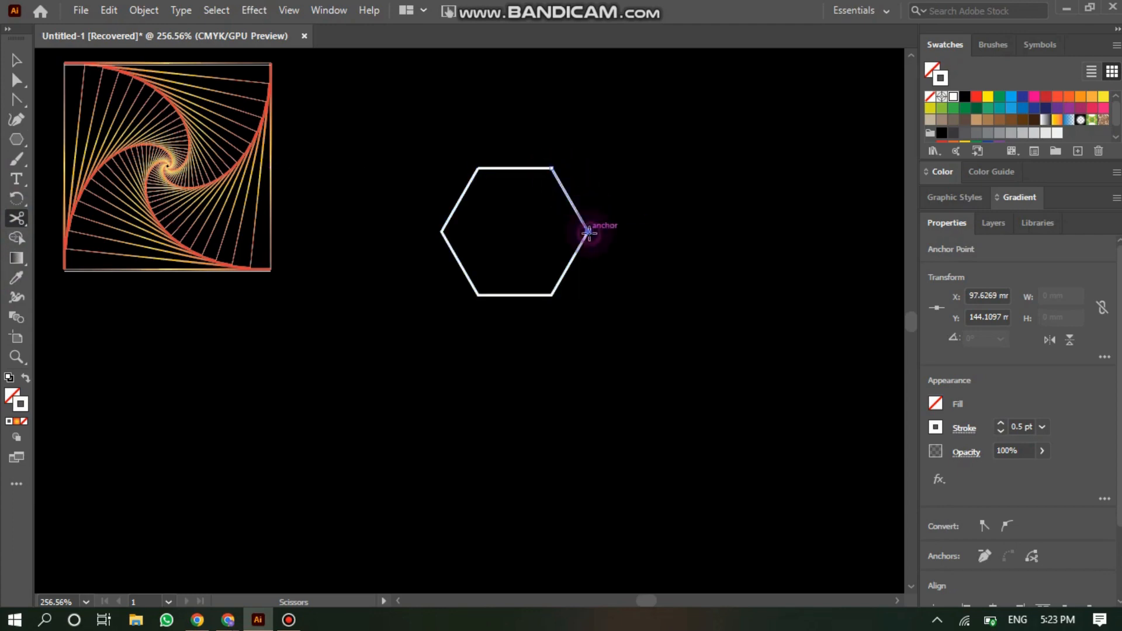
click(587, 232)
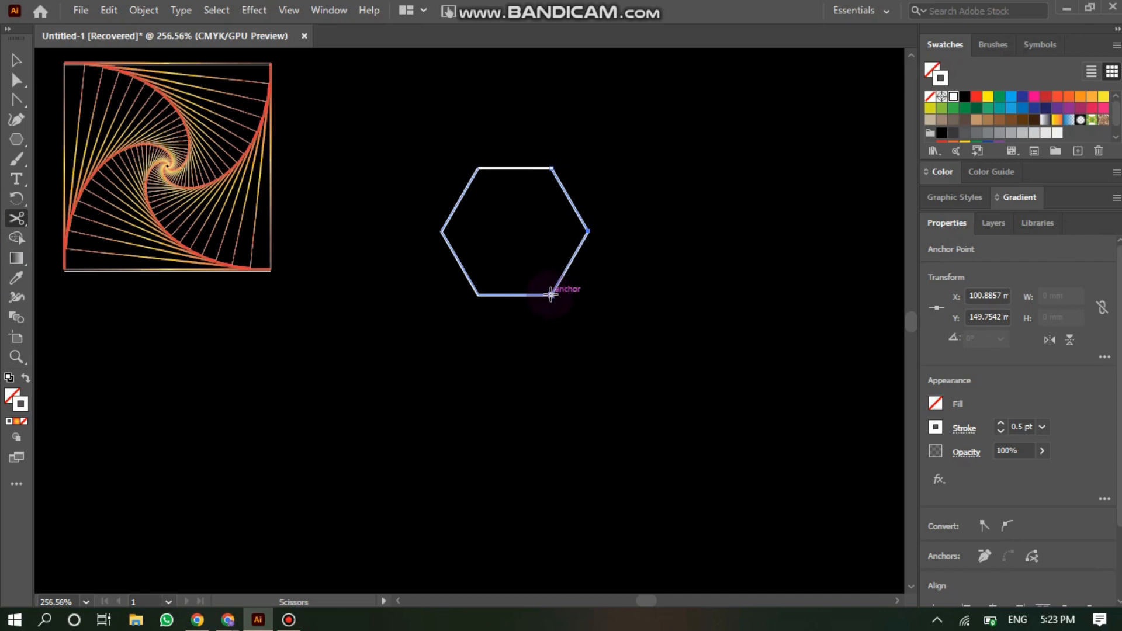
click(551, 295)
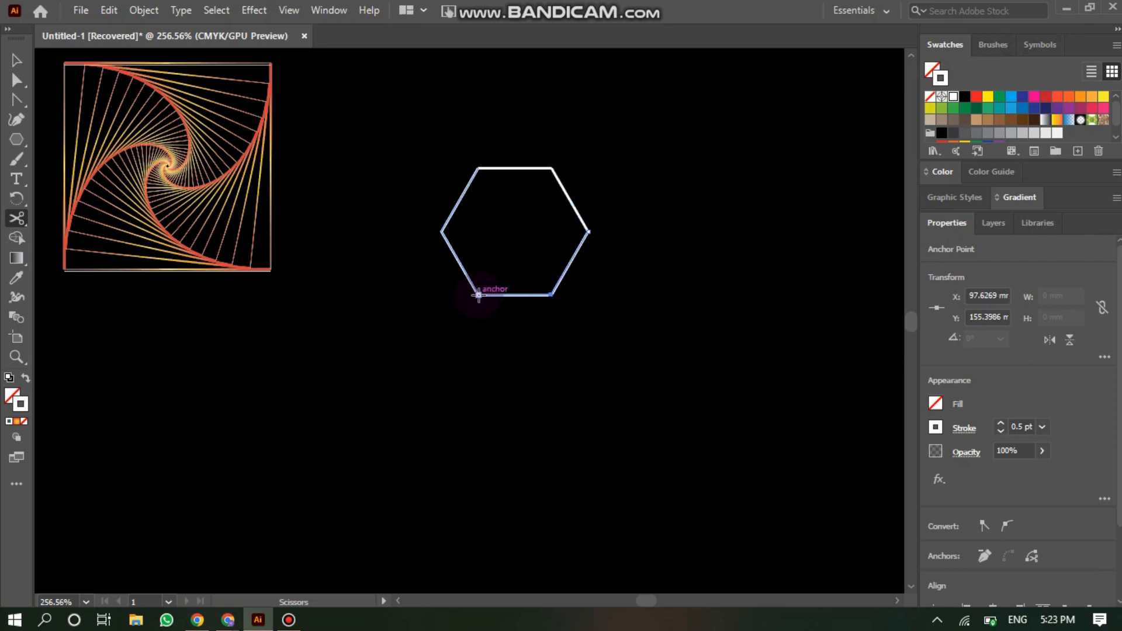
click(478, 295)
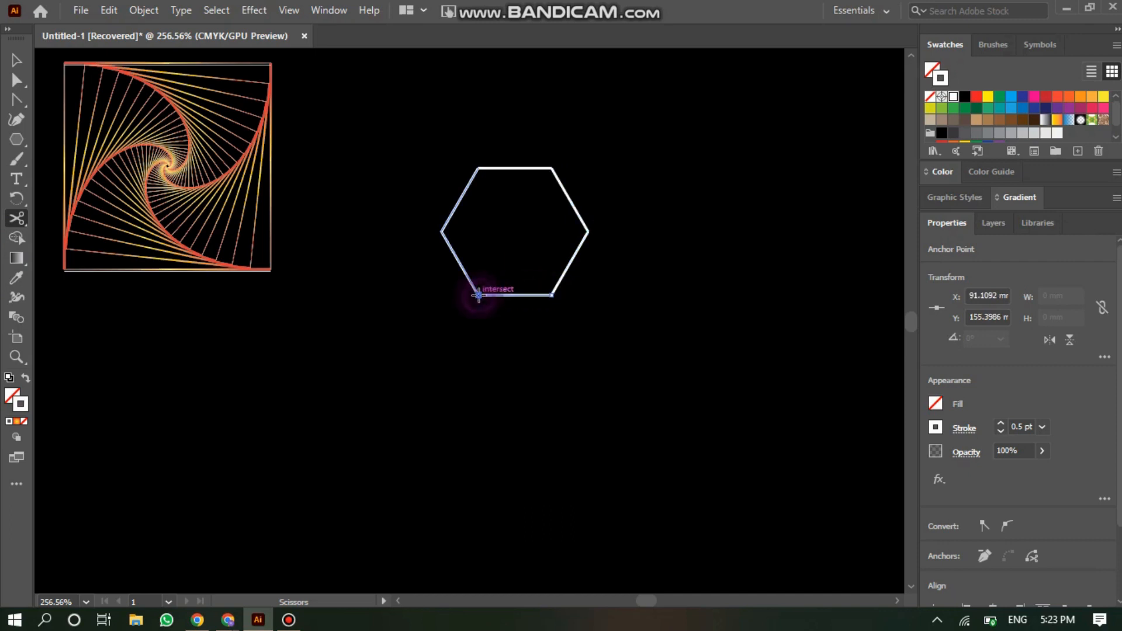
click(441, 231)
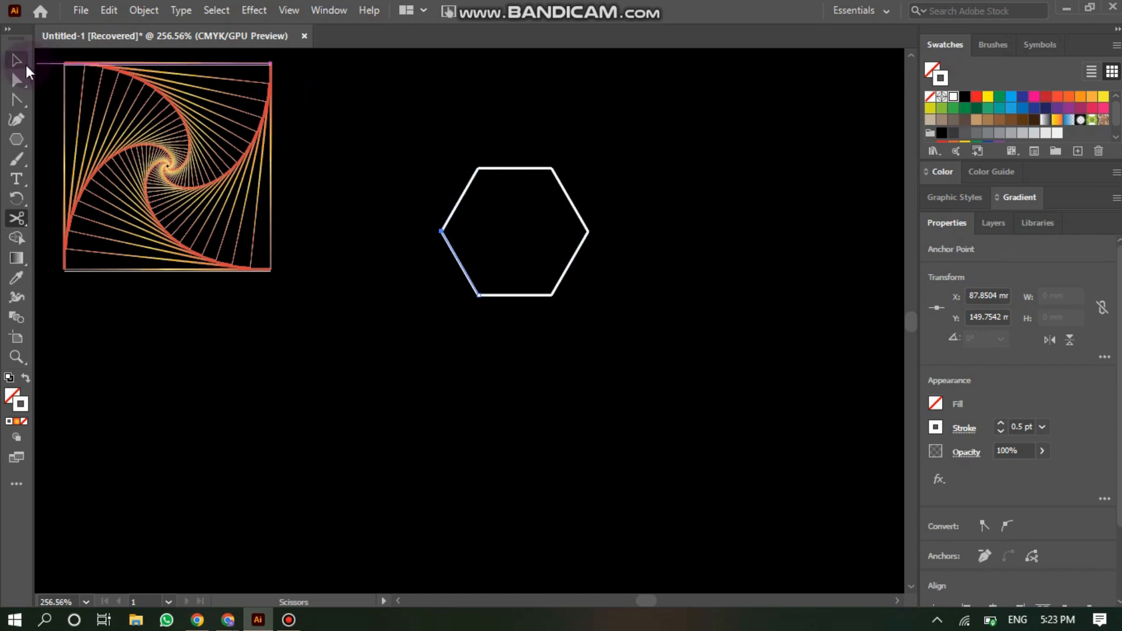
- Select all the hexagon segments and apply the tapered triangular width profile to their strokes
click(16, 60)
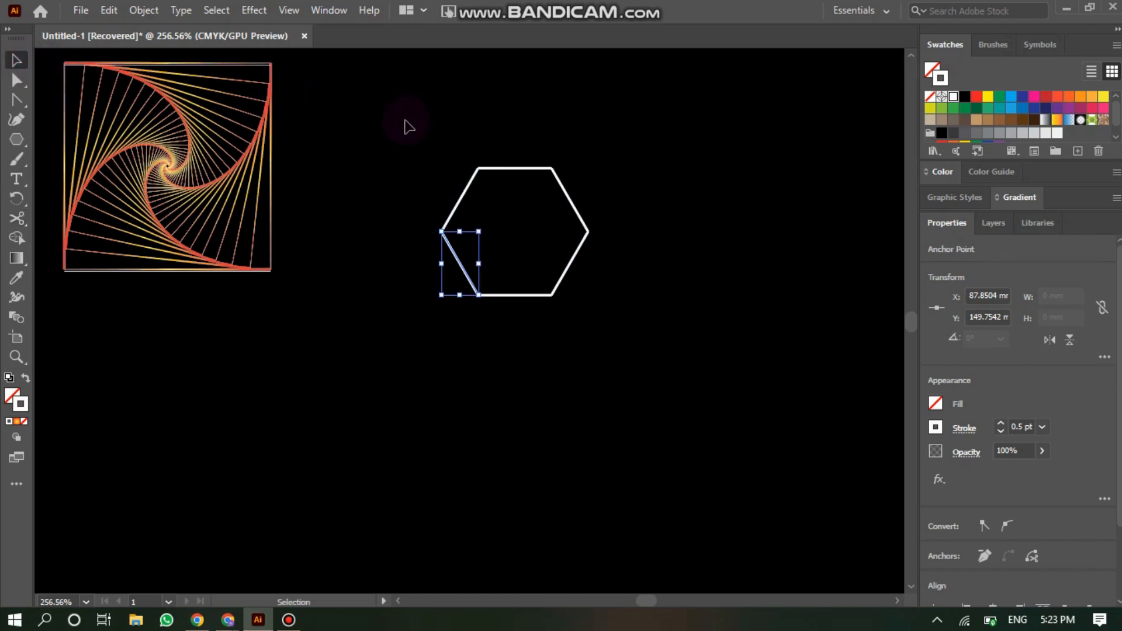
drag(403, 114, 626, 316)
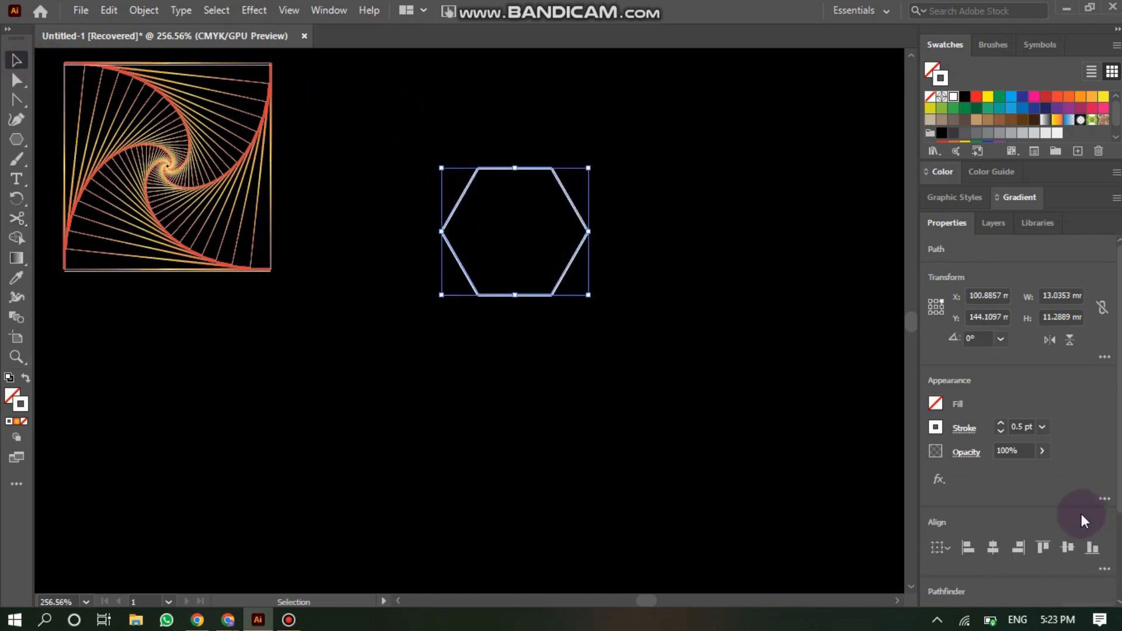
click(966, 430)
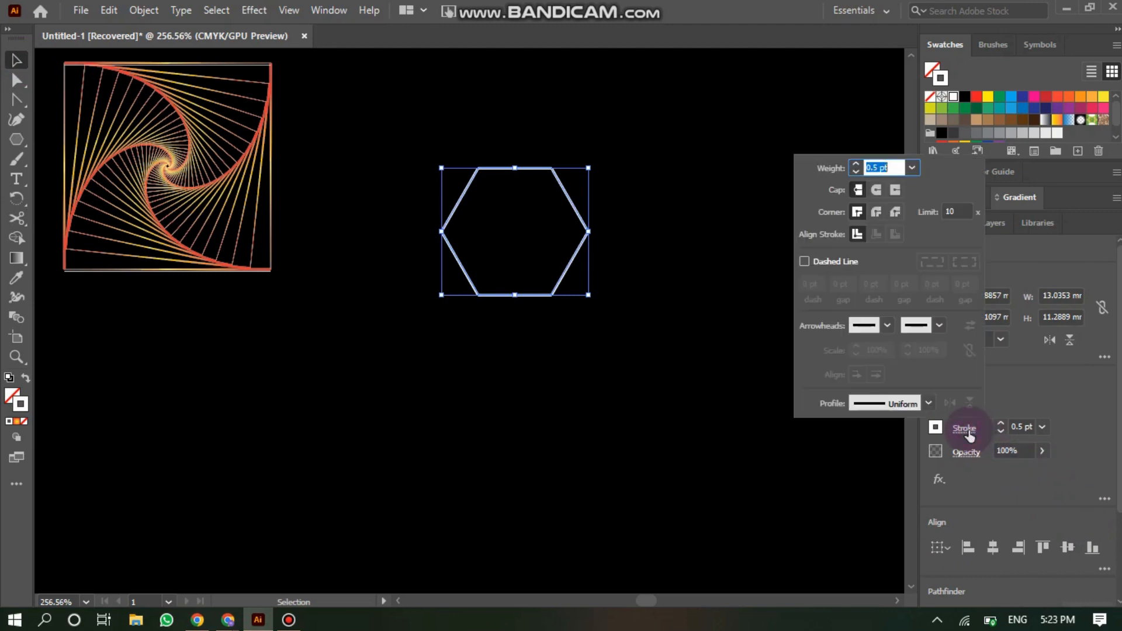
click(929, 403)
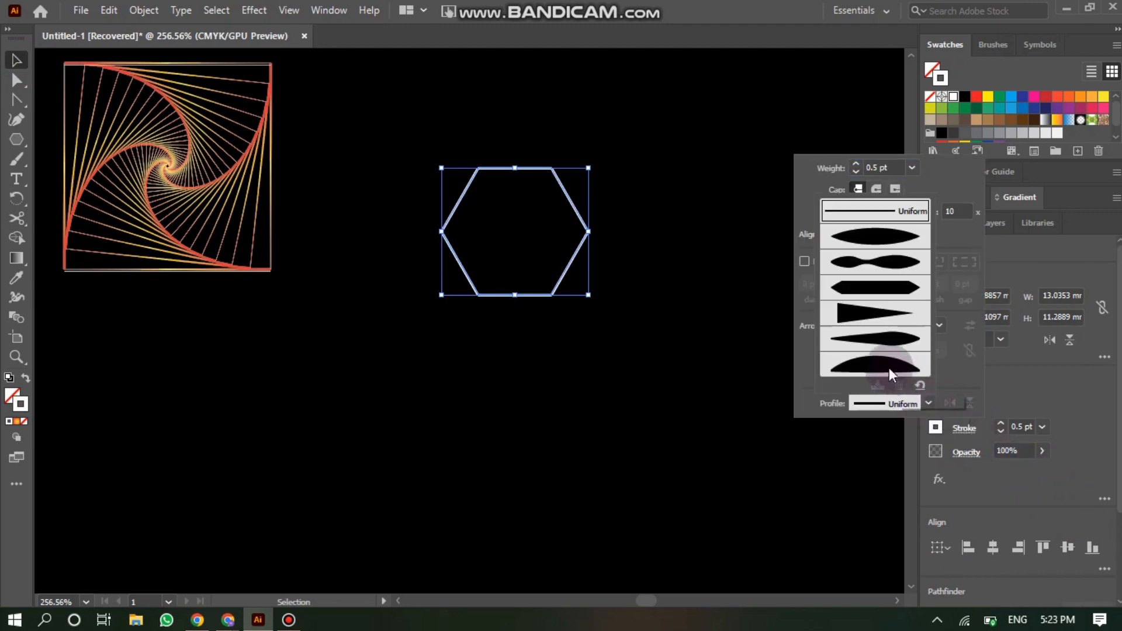
click(868, 311)
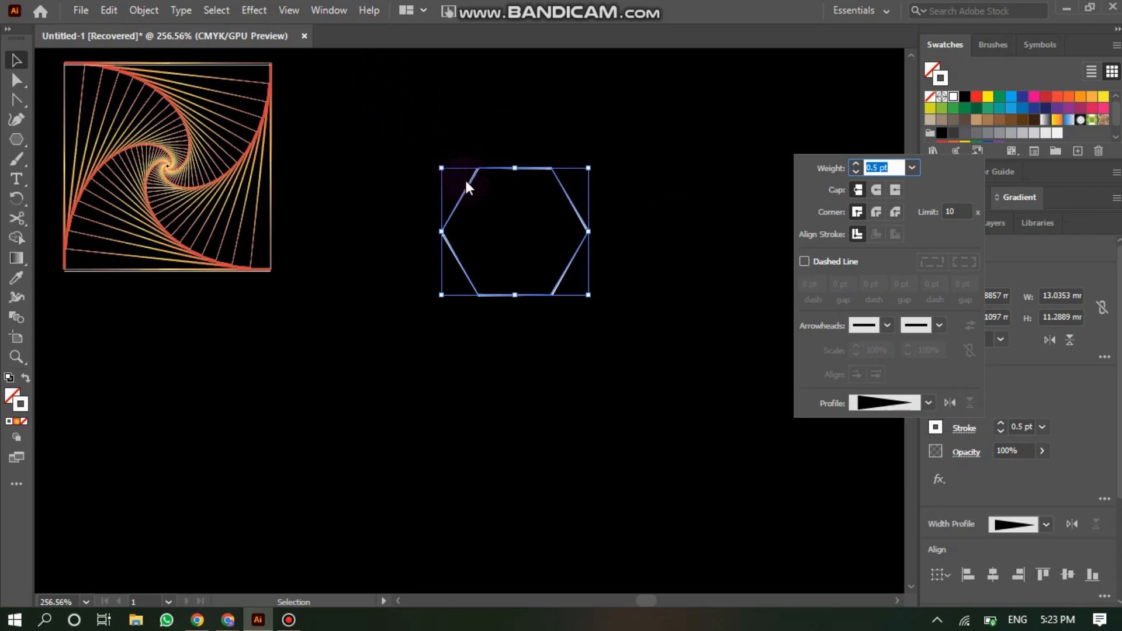
key(Escape)
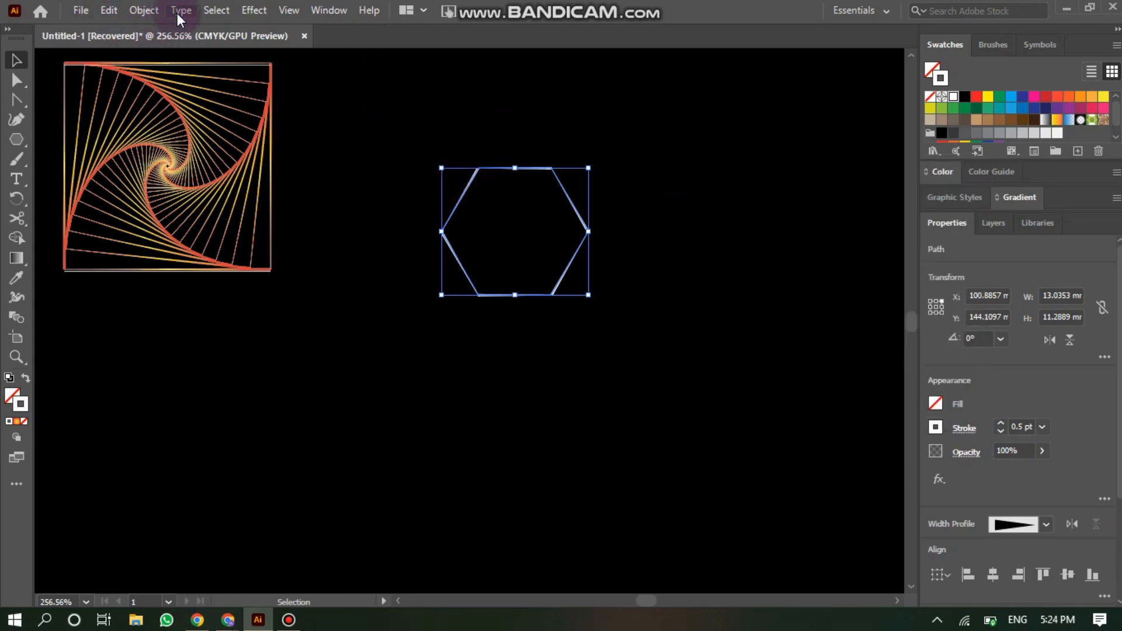
- Group the selected hexagon segments
click(223, 7)
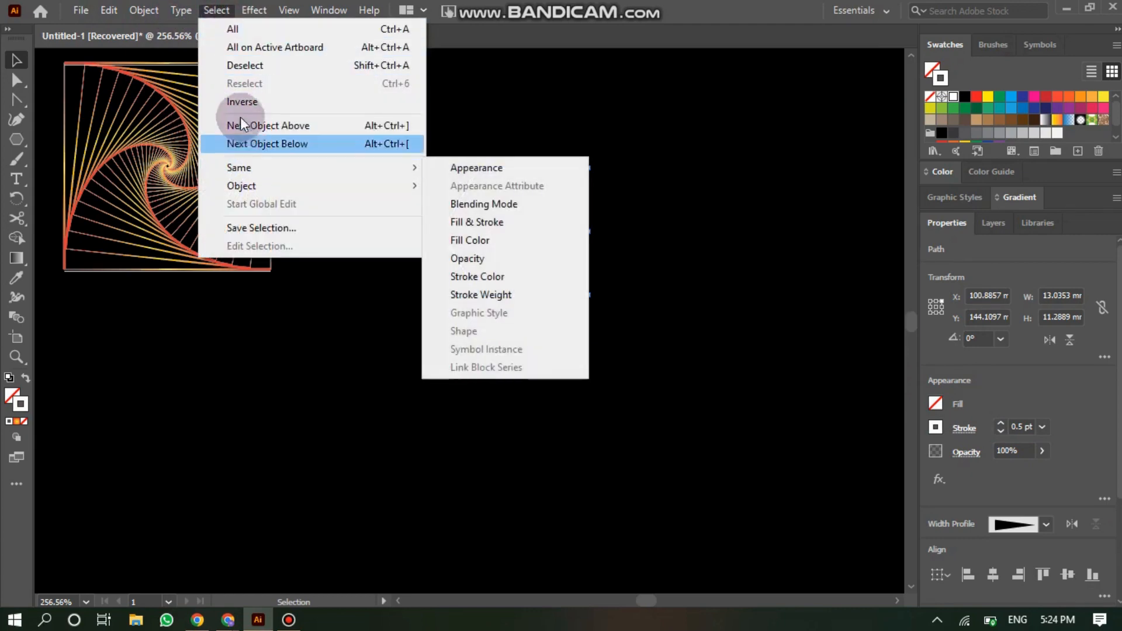
mouse_move(144, 10)
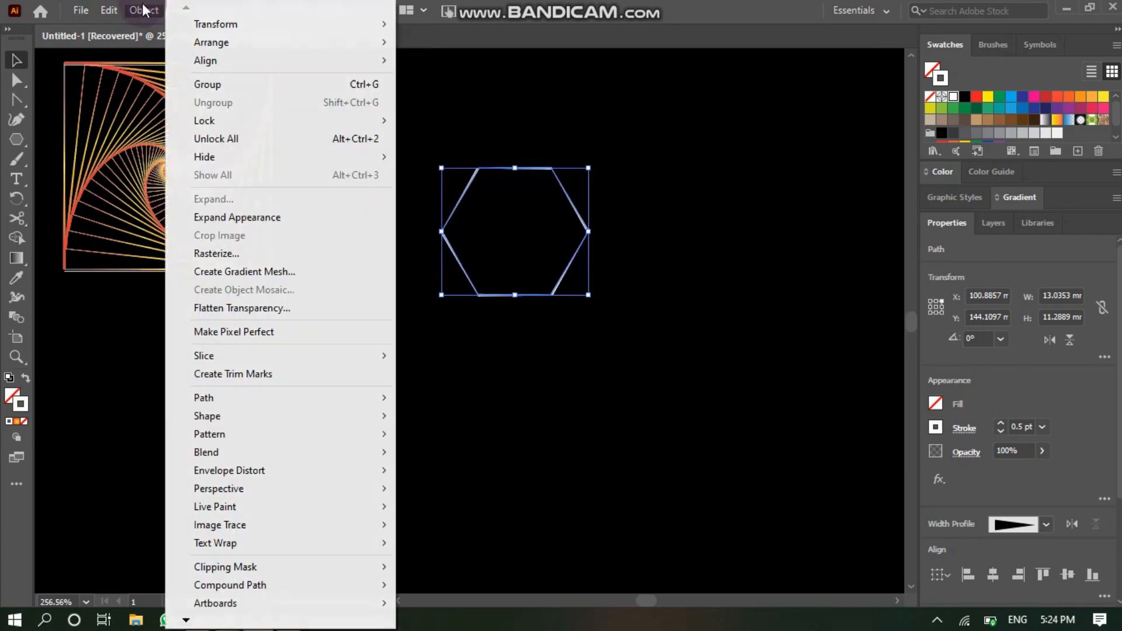
click(219, 89)
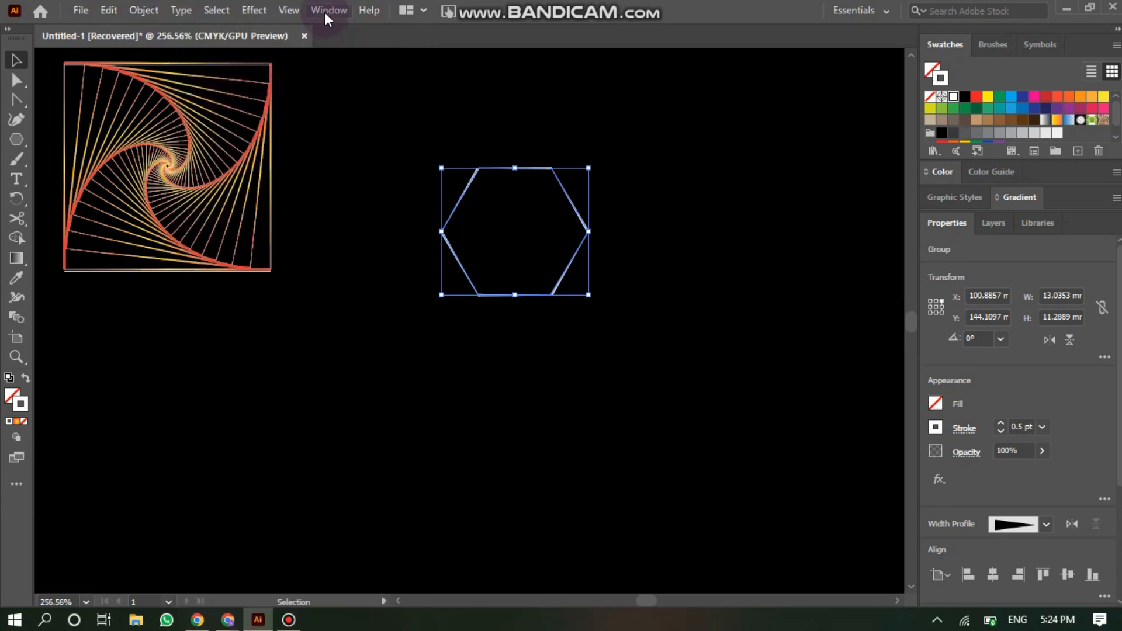
- Open the Transform effect for the hexagon group and set its horizontal and vertical scale to 90%
click(255, 11)
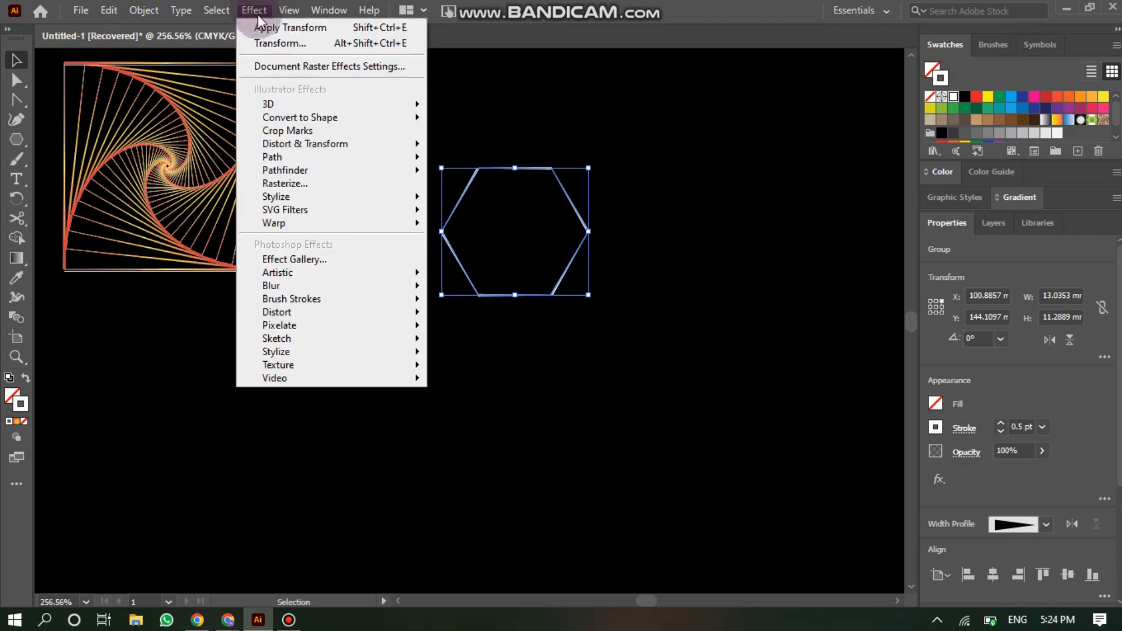
mouse_move(313, 143)
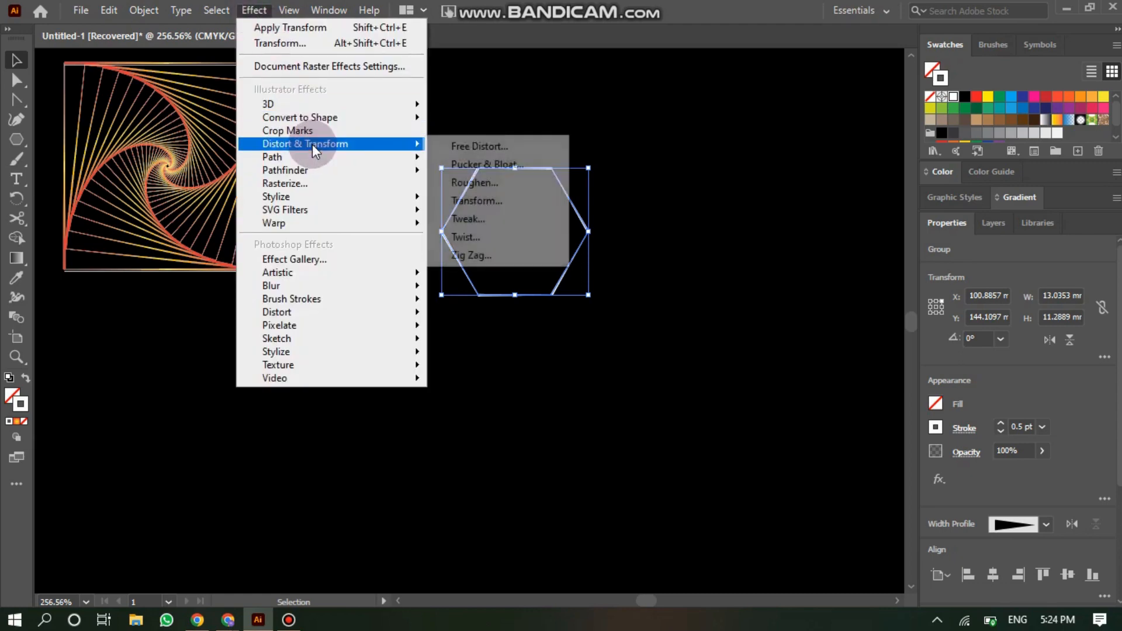
click(487, 196)
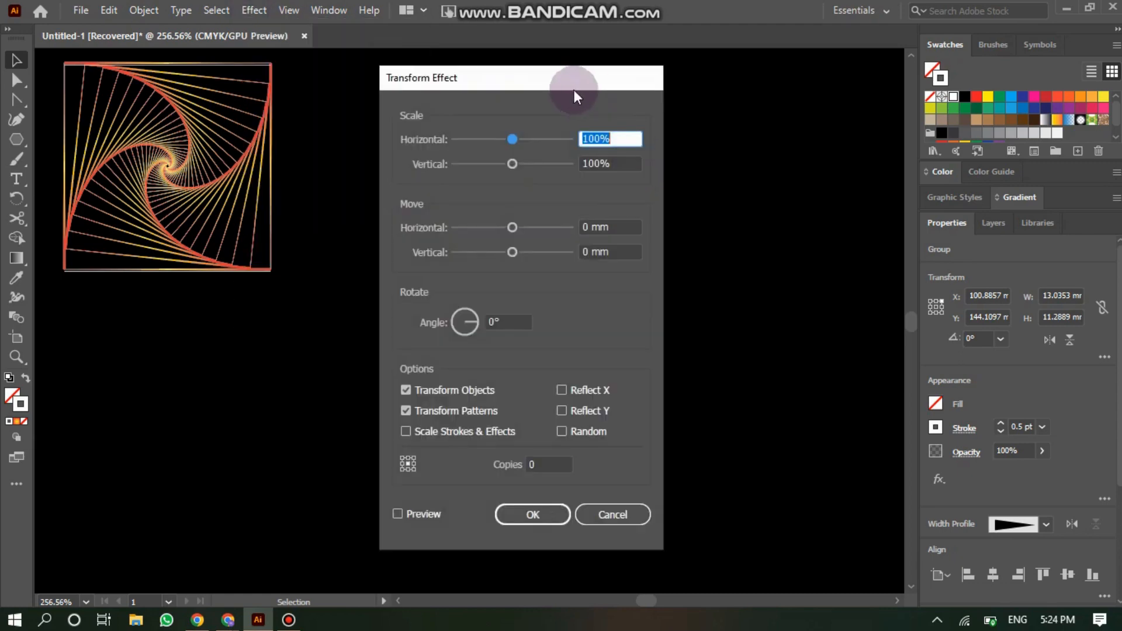
drag(570, 80, 805, 90)
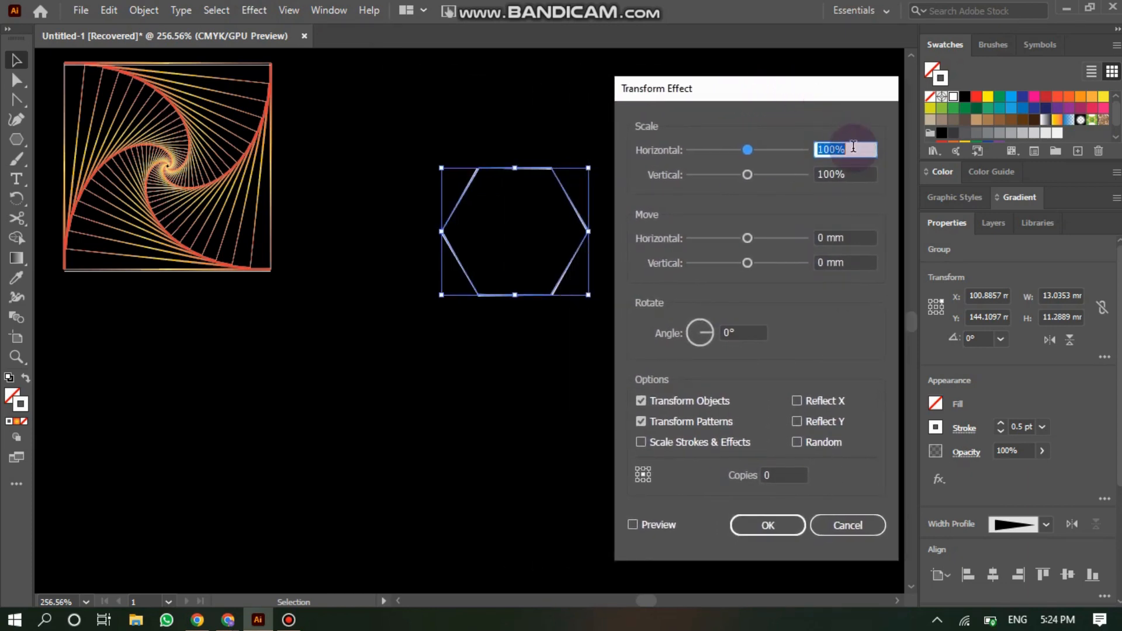
text(80)
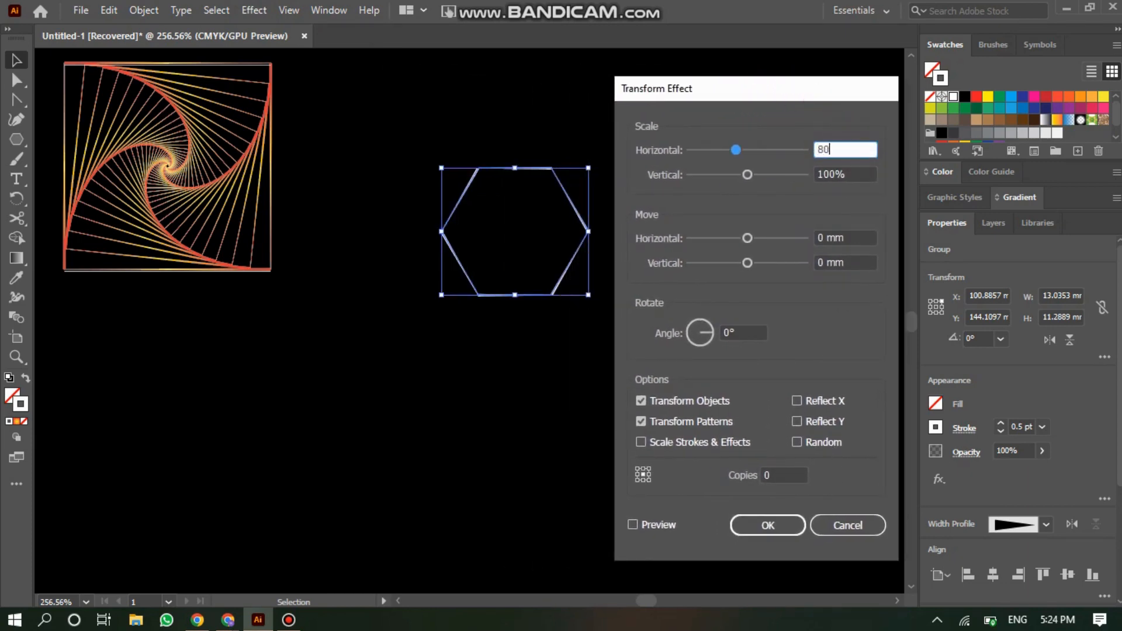
double_click(839, 149)
text(90)
click(862, 172)
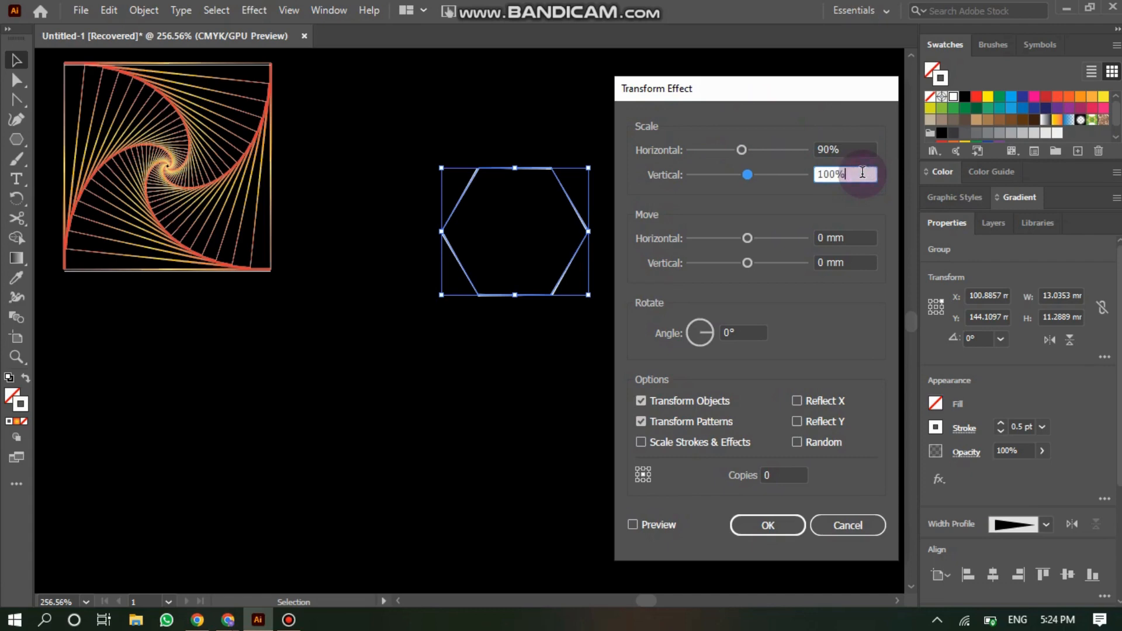
text(90)
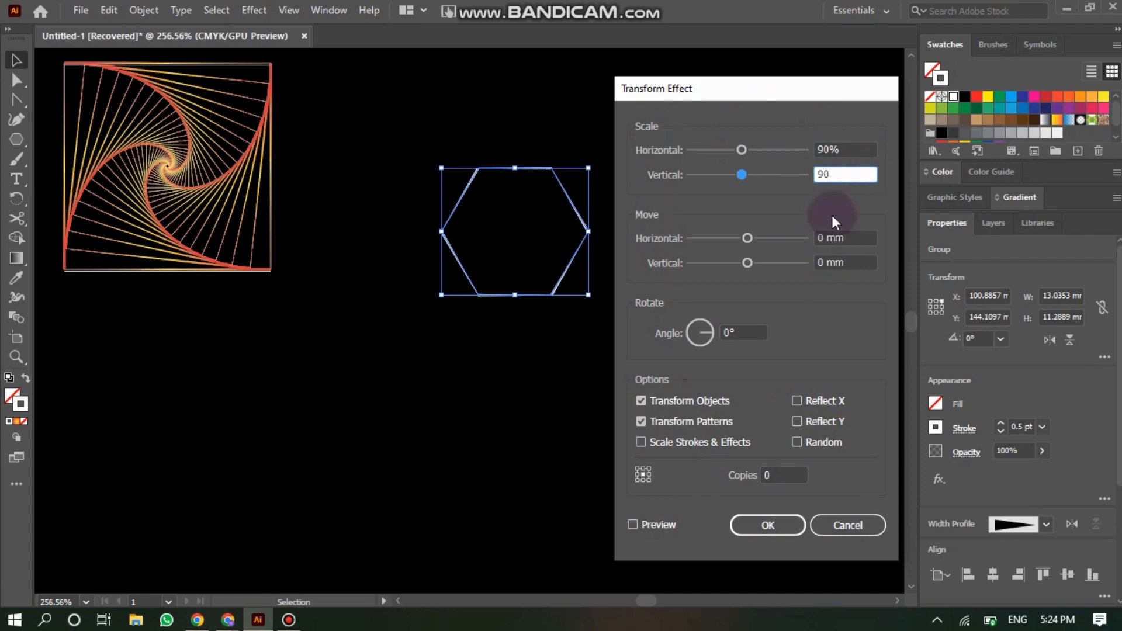
- Set the Transform effect's rotation angle to -10° and copies to 40, preview, and apply it
click(732, 332)
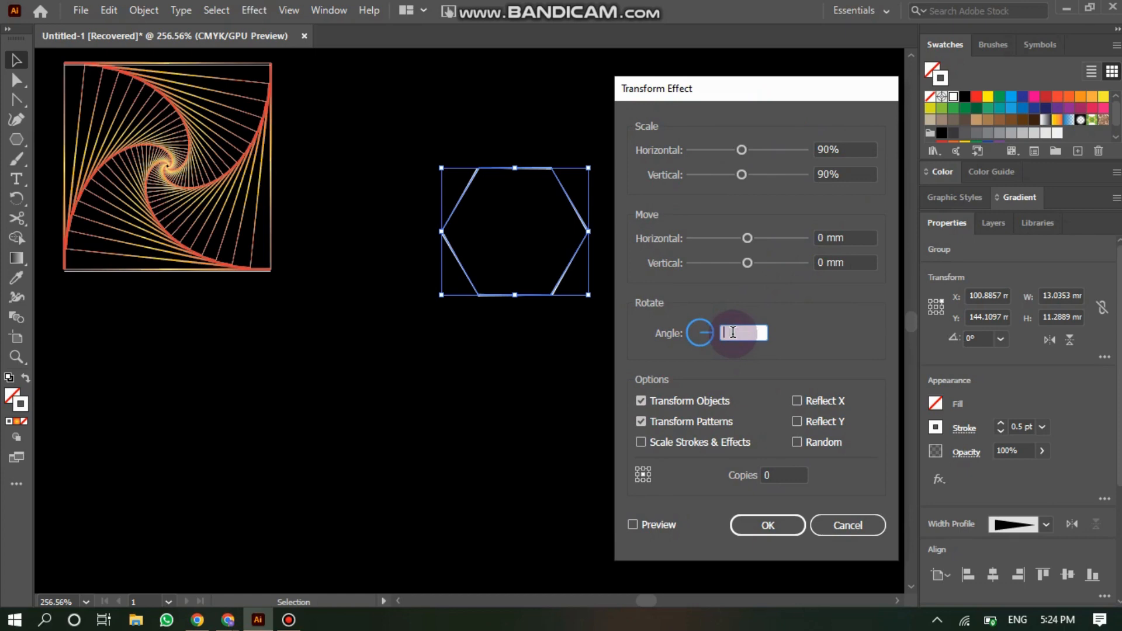
text(-10)
click(771, 471)
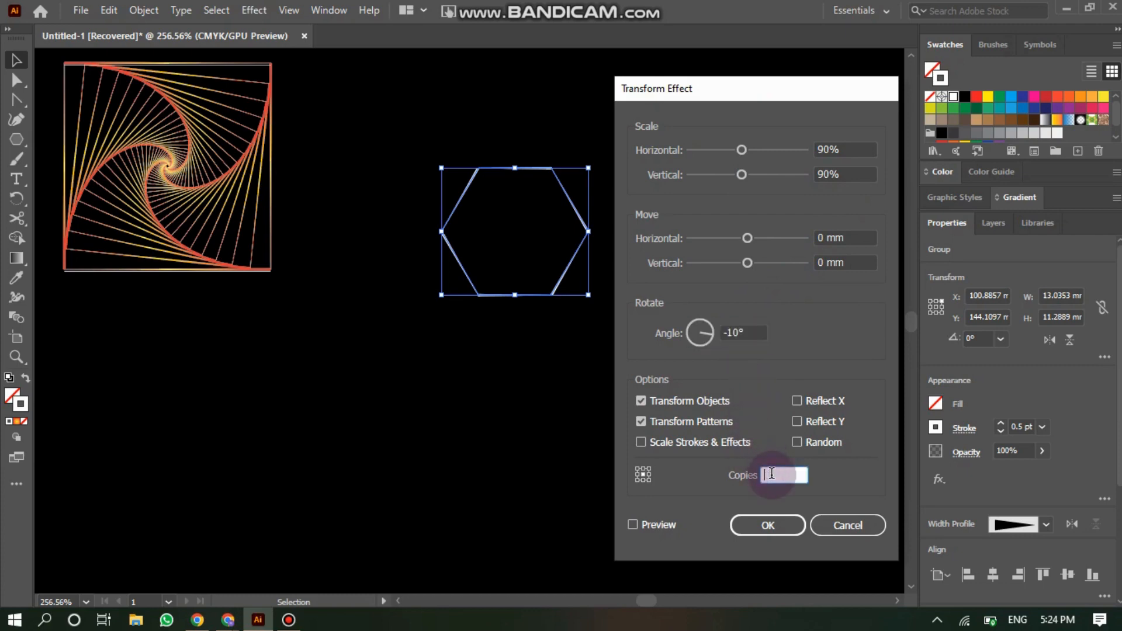
text(40)
click(634, 524)
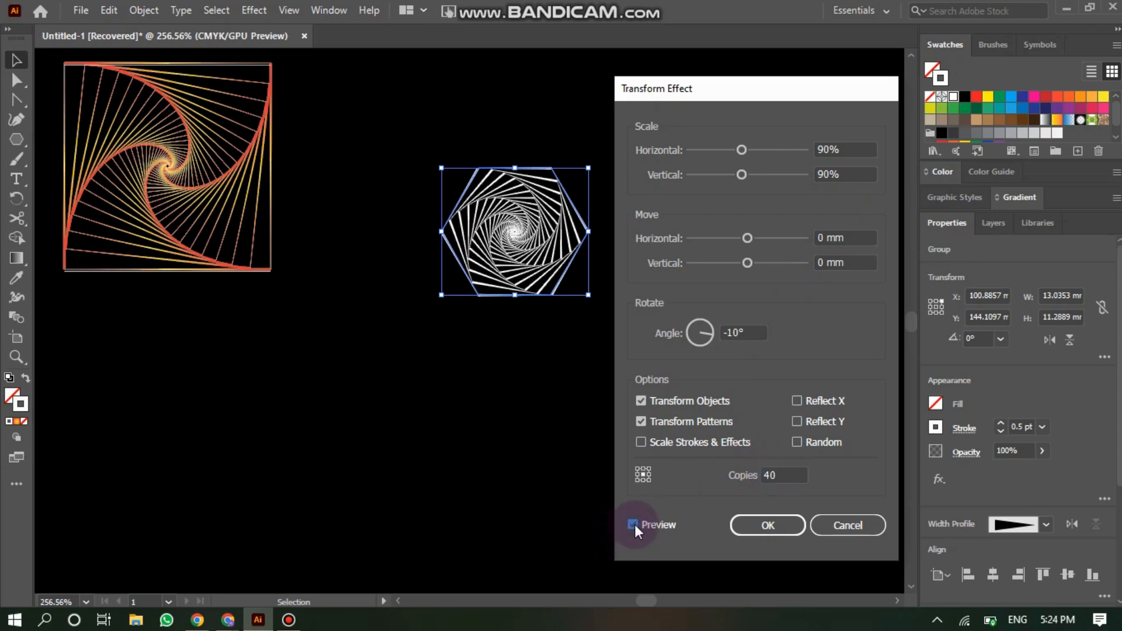
click(768, 526)
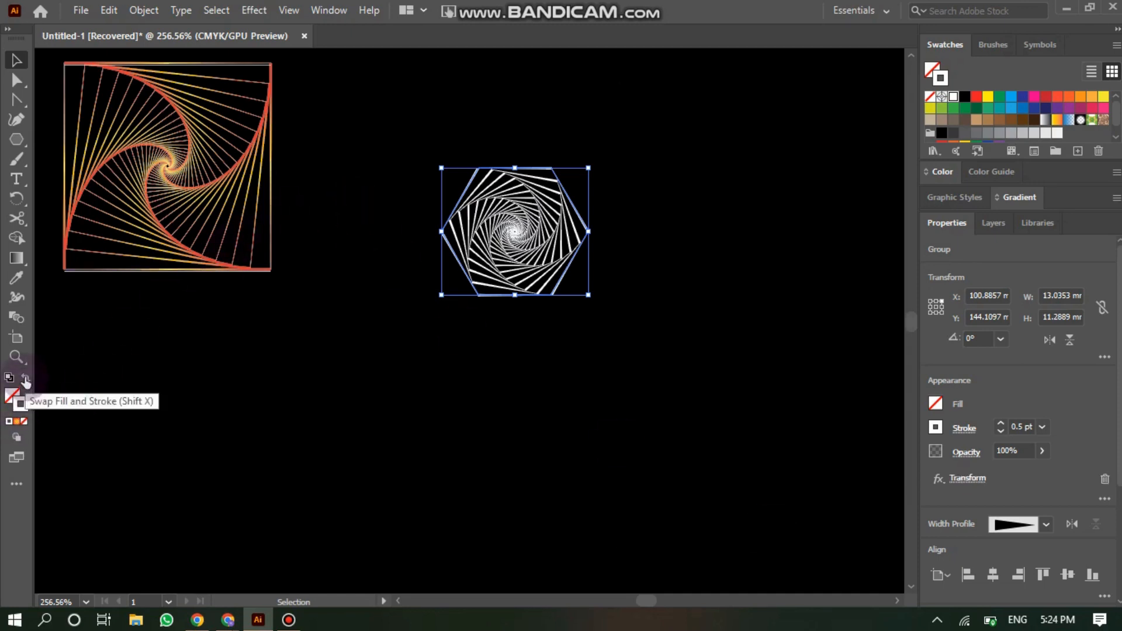
- Apply the orange-yellow gradient to the hexagon spiral's strokes
click(14, 423)
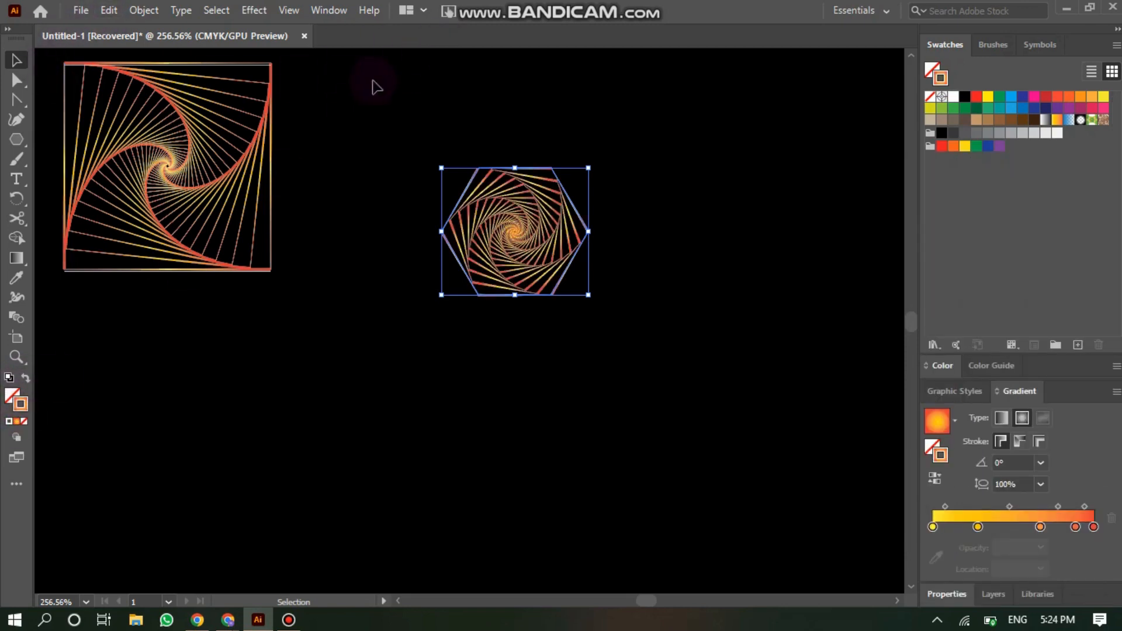
click(393, 109)
- Enlarge the hexagon spiral and move it to the right of the square spiral
click(503, 225)
drag(590, 295, 714, 421)
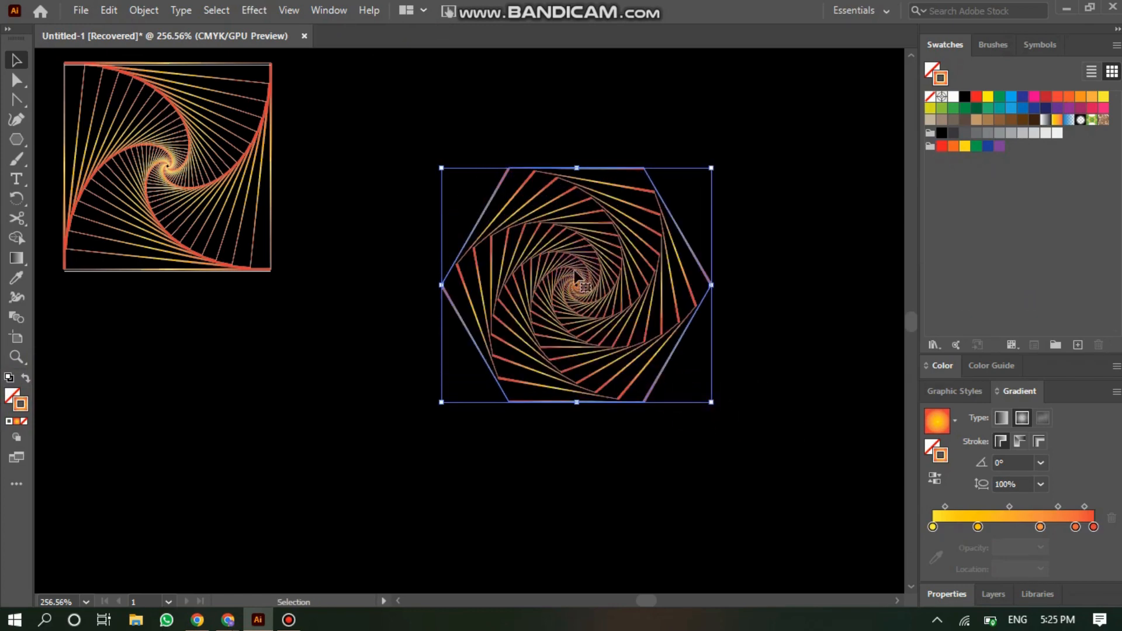
drag(585, 275, 665, 293)
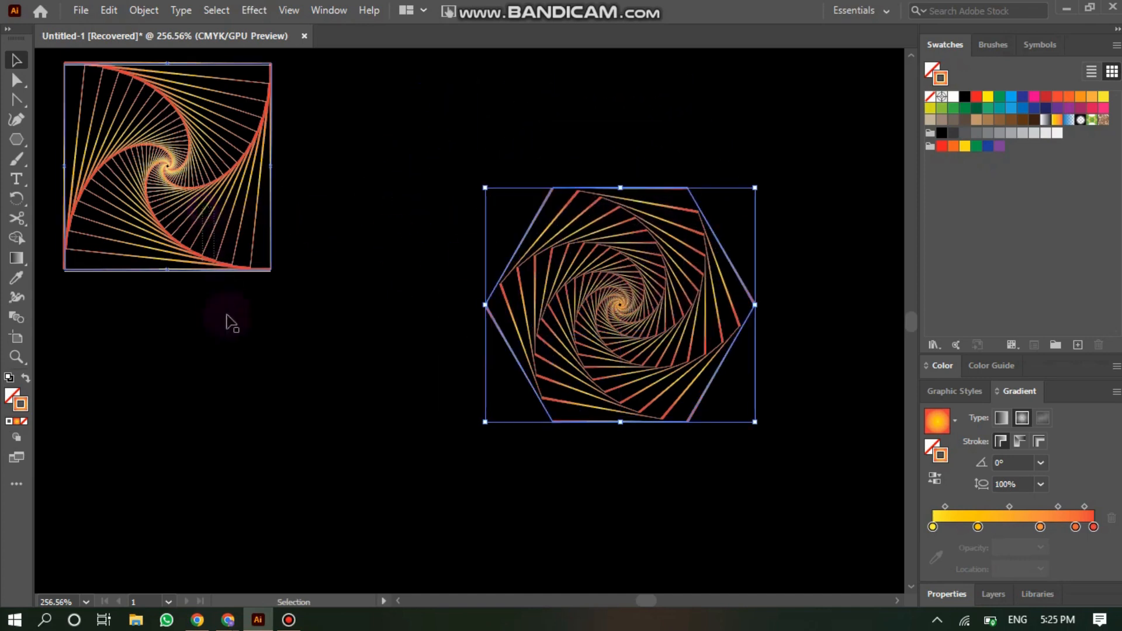
- Move the square spiral down, then select both spirals and align their vertical centres
click(230, 270)
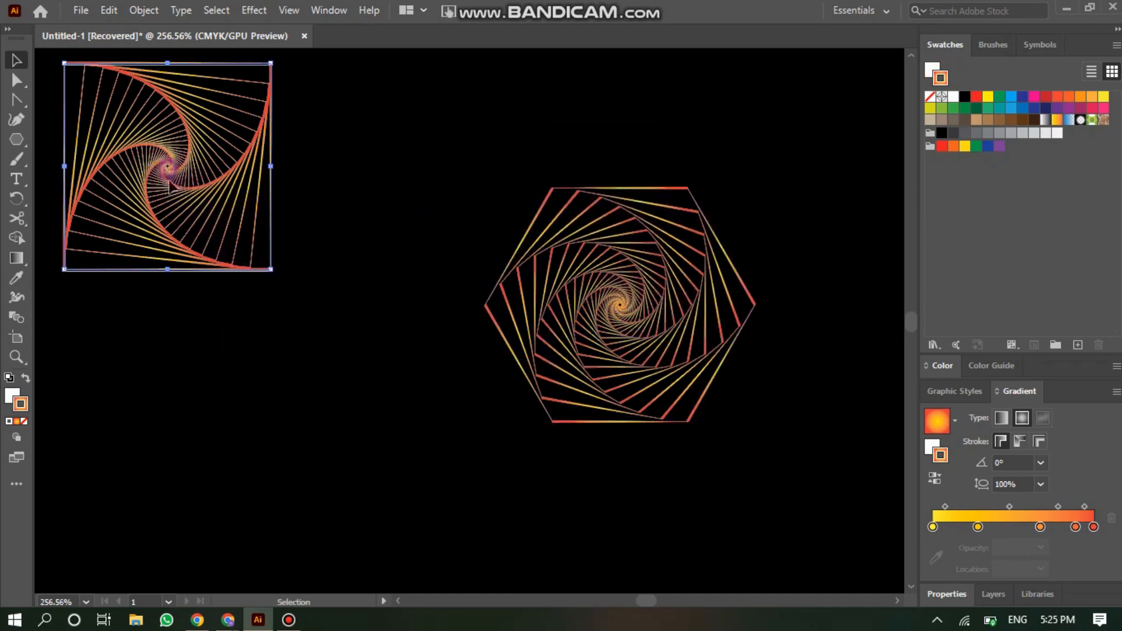
drag(167, 168, 219, 295)
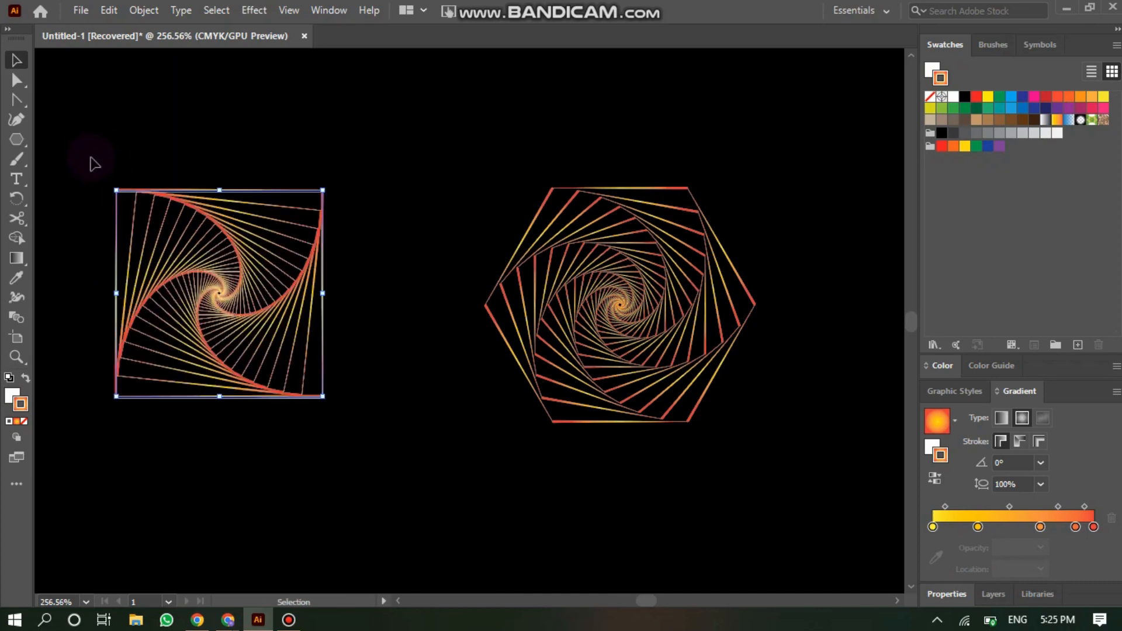
drag(92, 156, 835, 375)
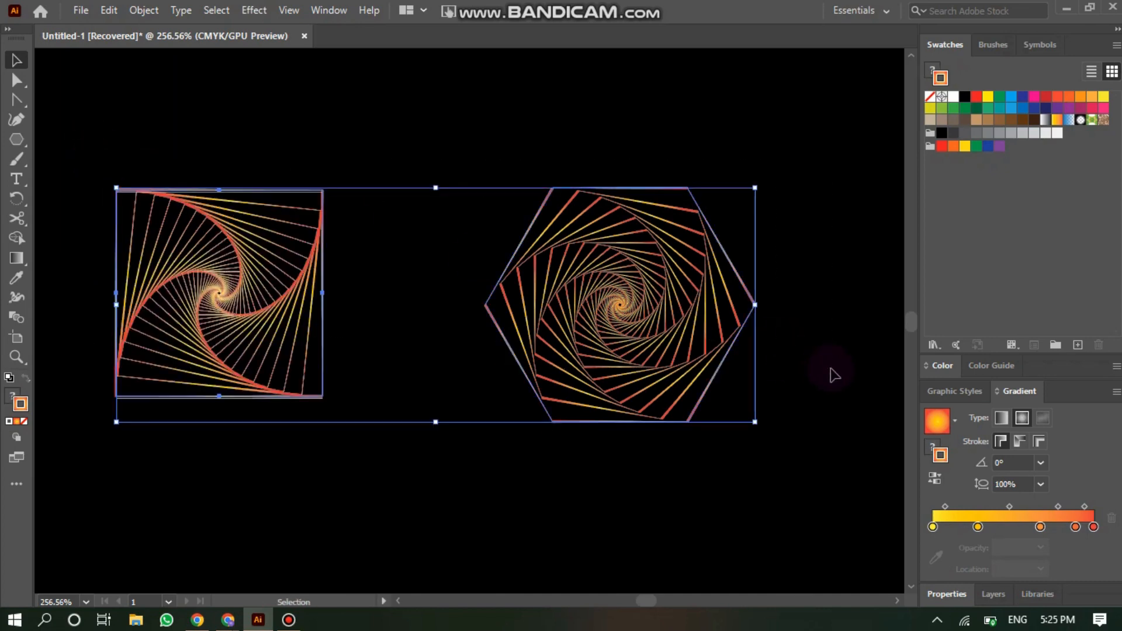
click(958, 597)
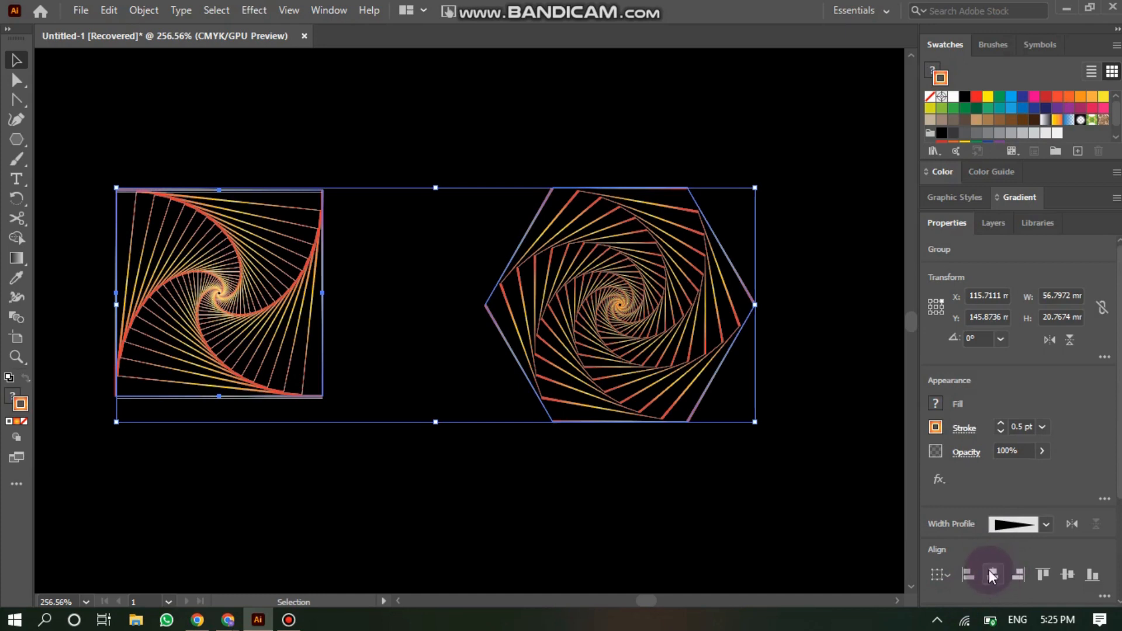
click(1064, 571)
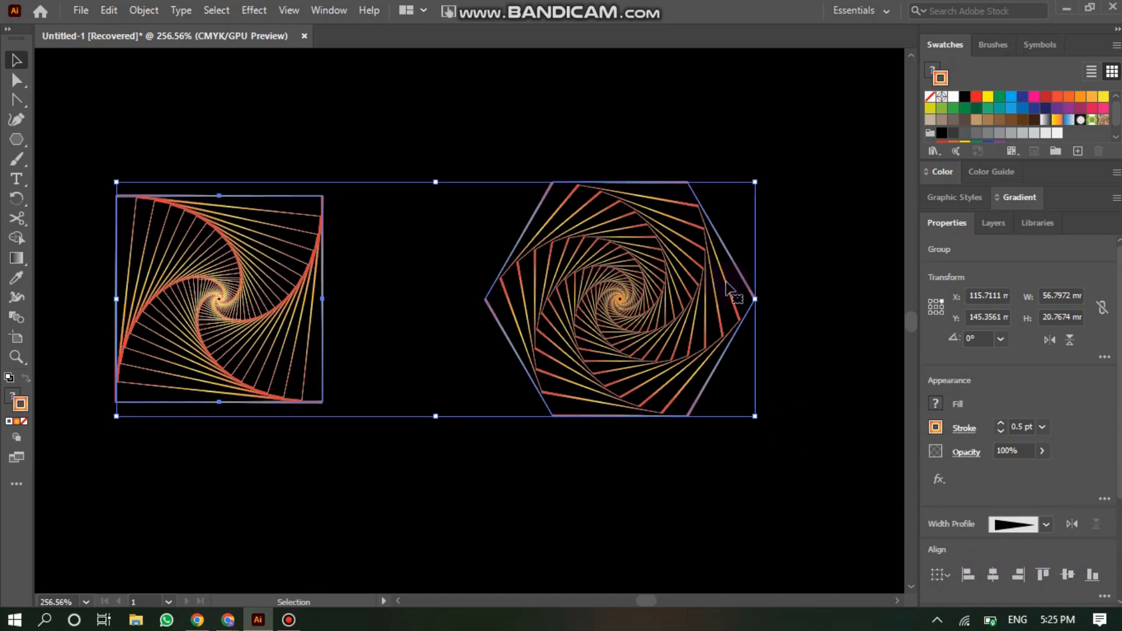
click(92, 71)
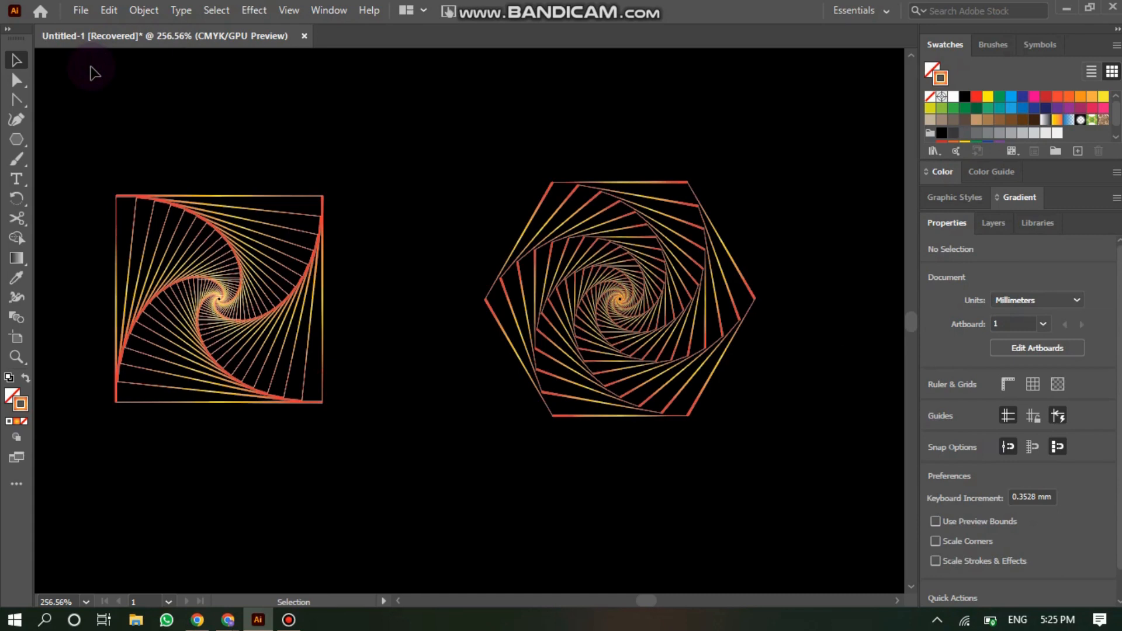
- Add a text object below the spirals reading te vIBES
click(19, 177)
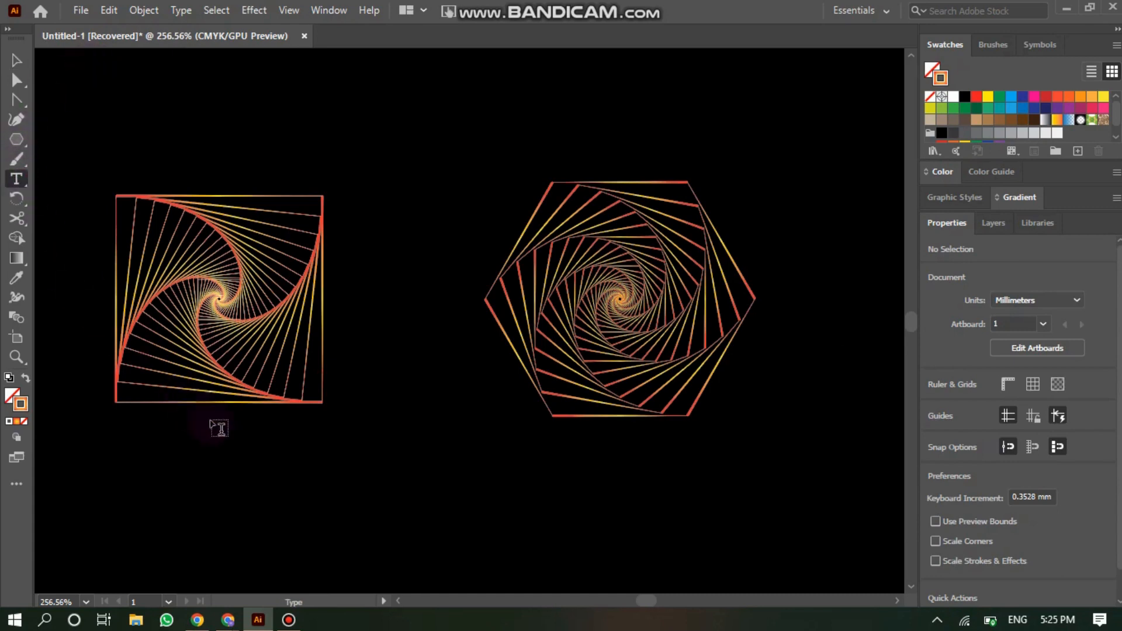
click(290, 476)
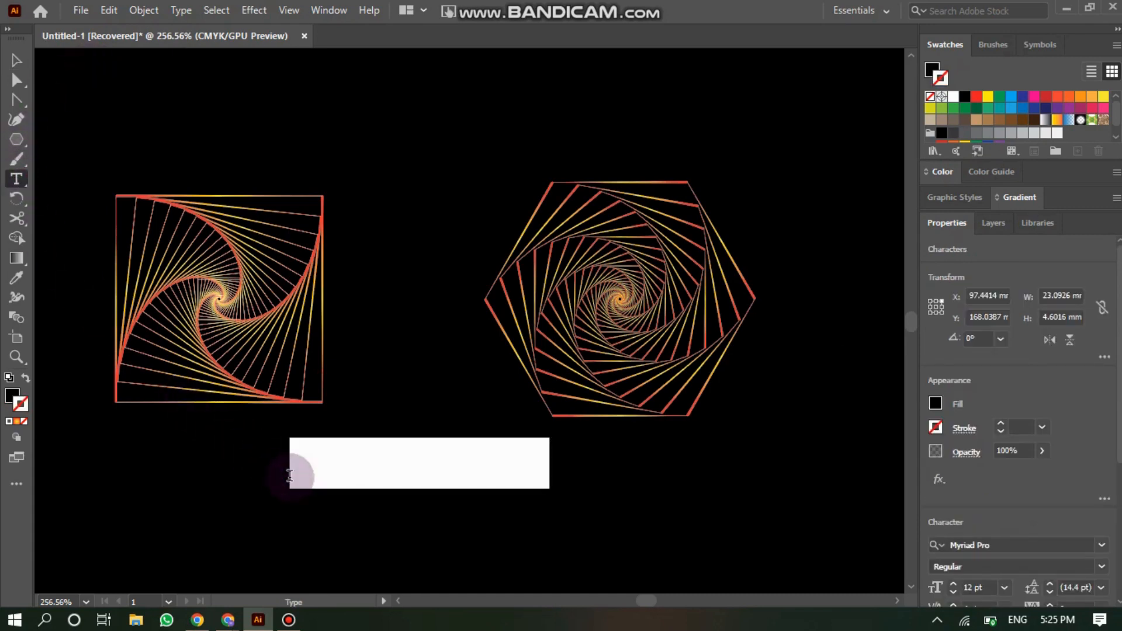
text(t)
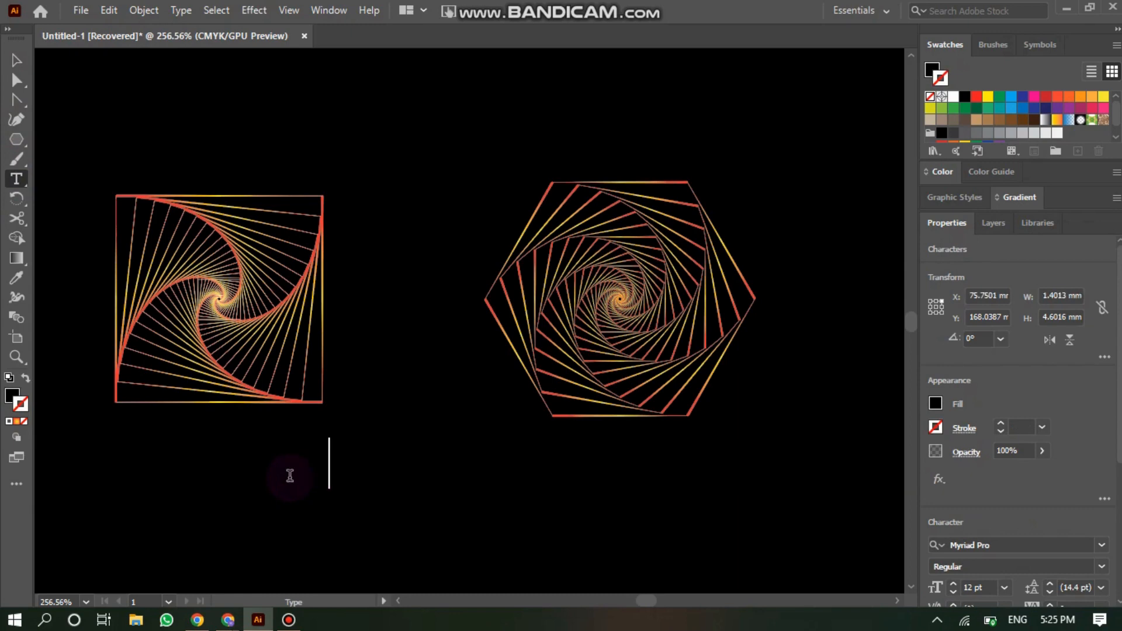
text(iideo)
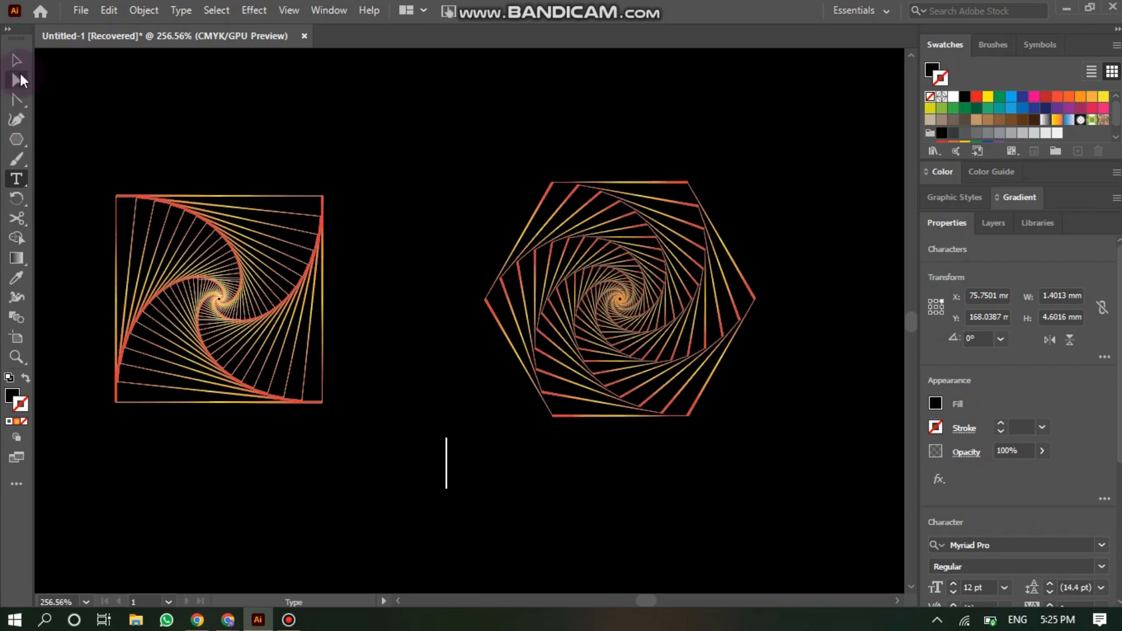
- Colour the text object green from the colour spectrum
click(19, 66)
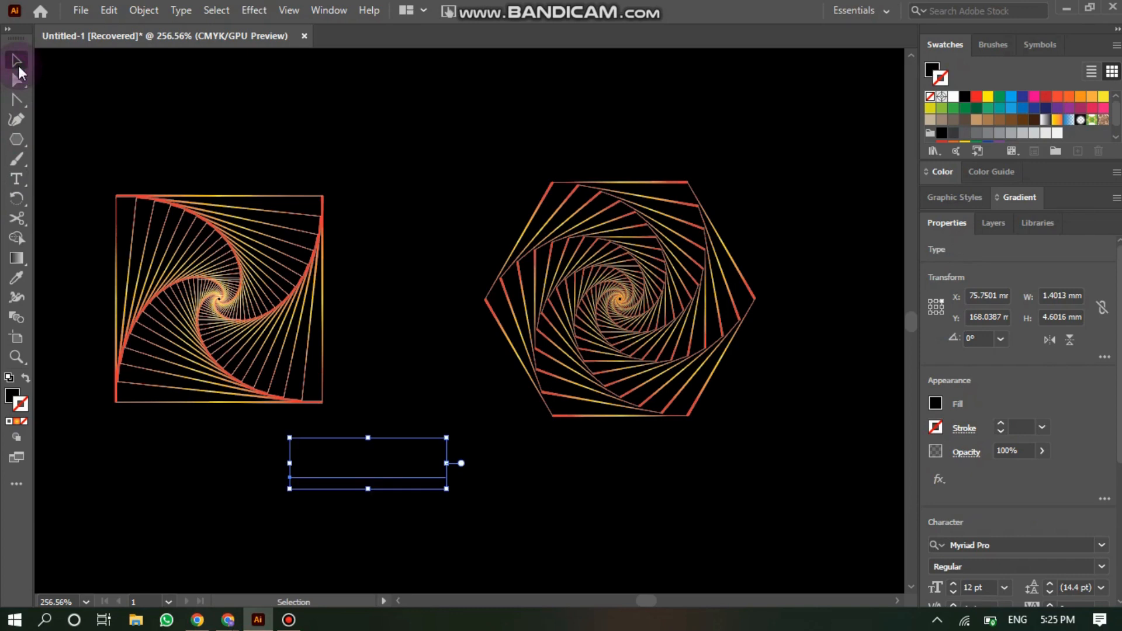
click(12, 398)
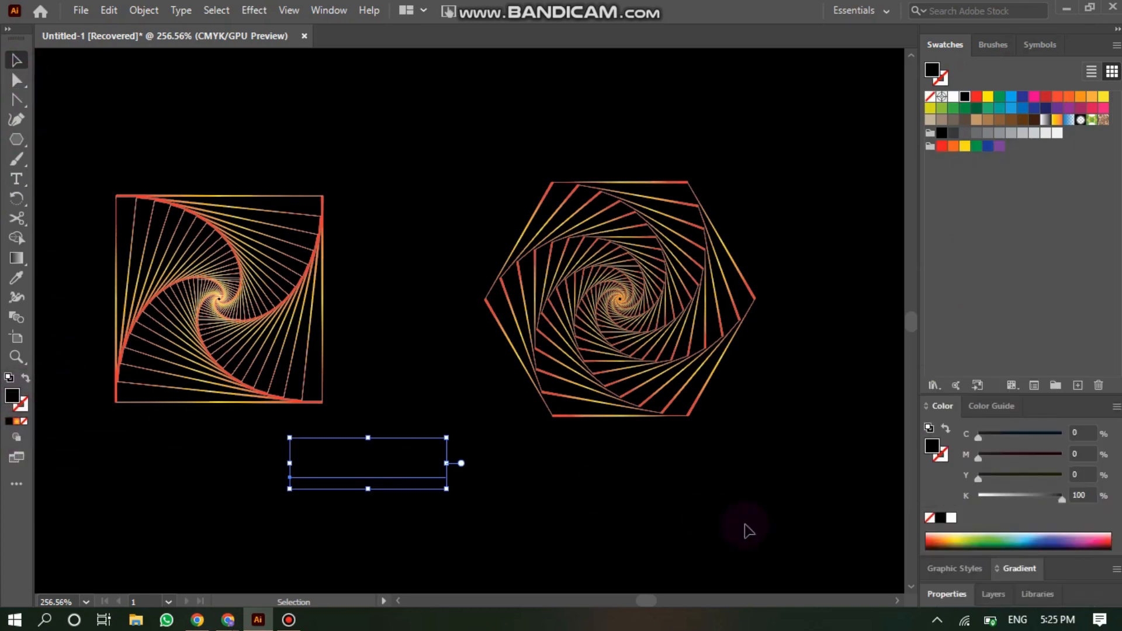
click(952, 544)
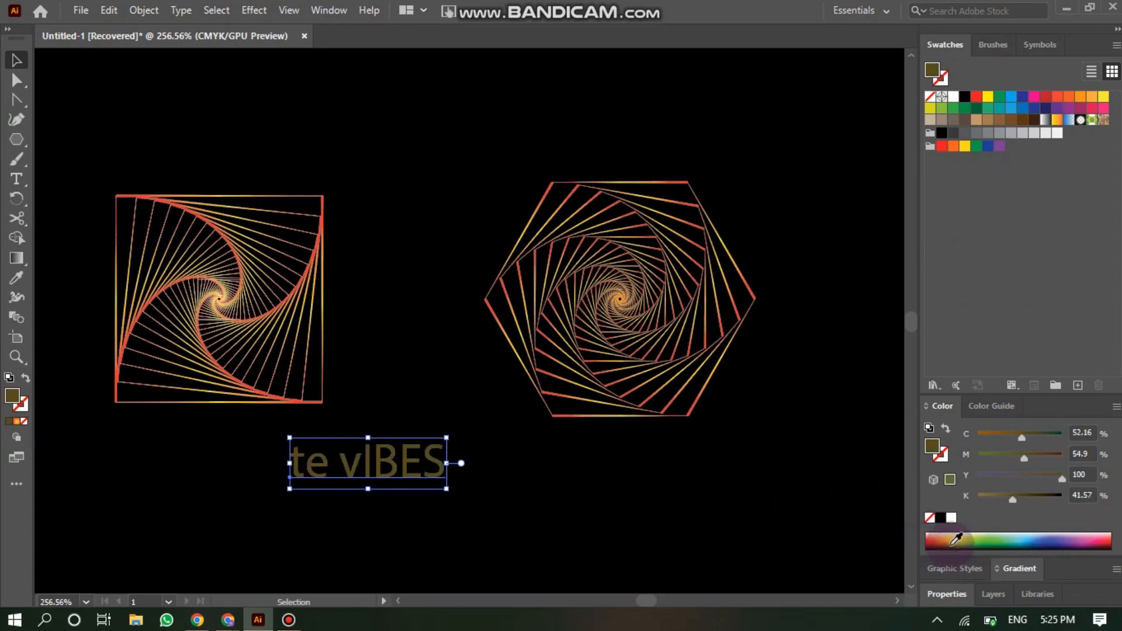
click(994, 539)
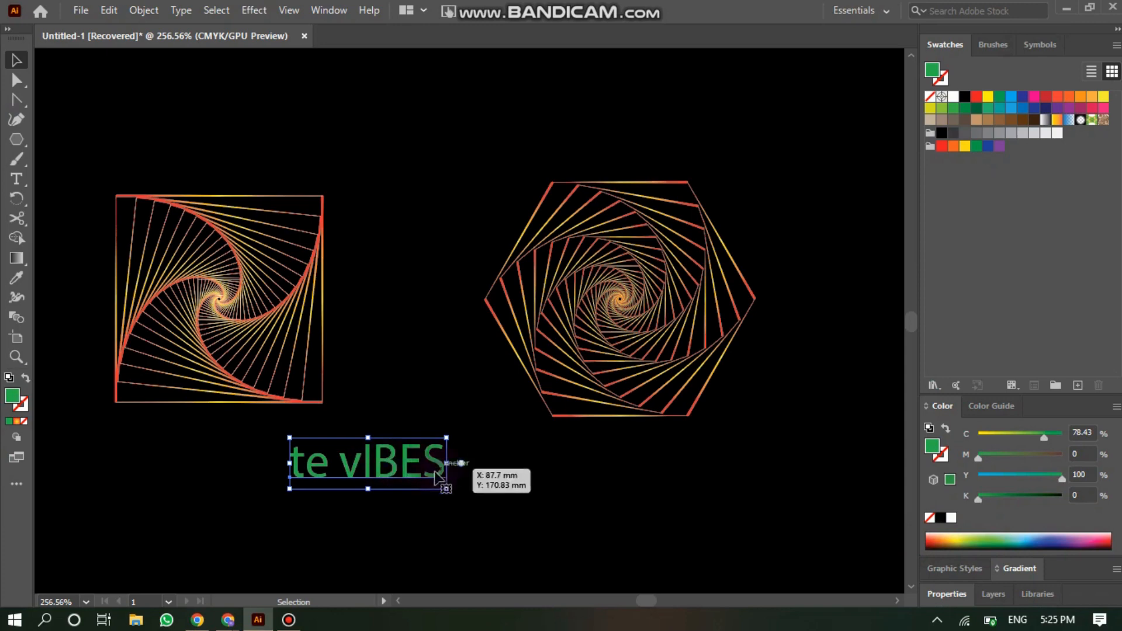
- Replace the title's text with TE Vibes
double_click(362, 462)
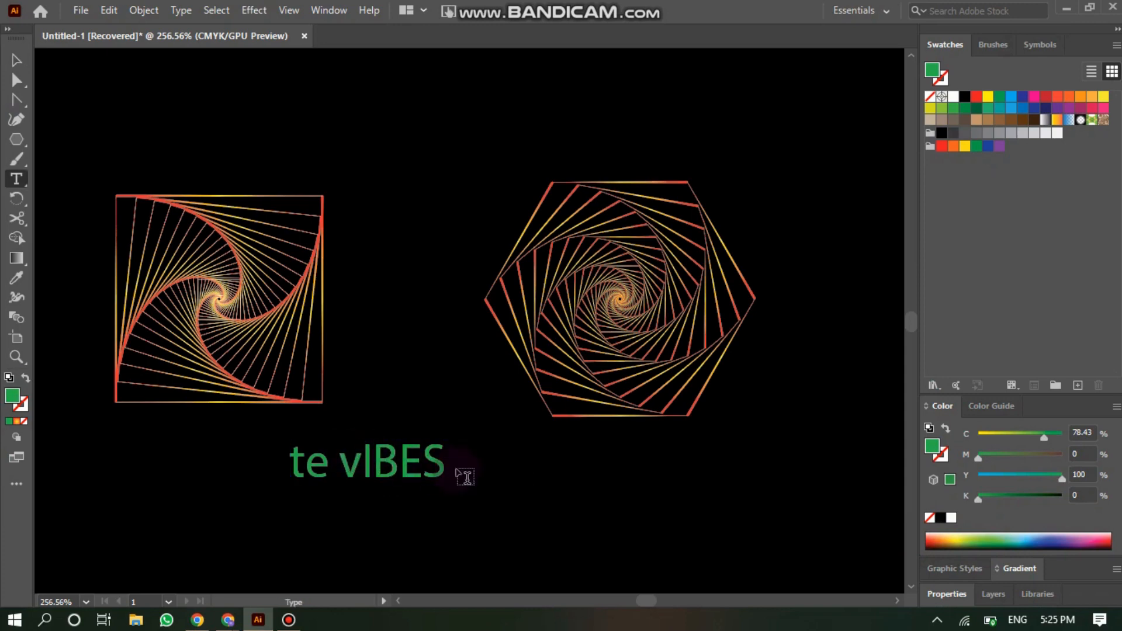
drag(446, 464, 284, 464)
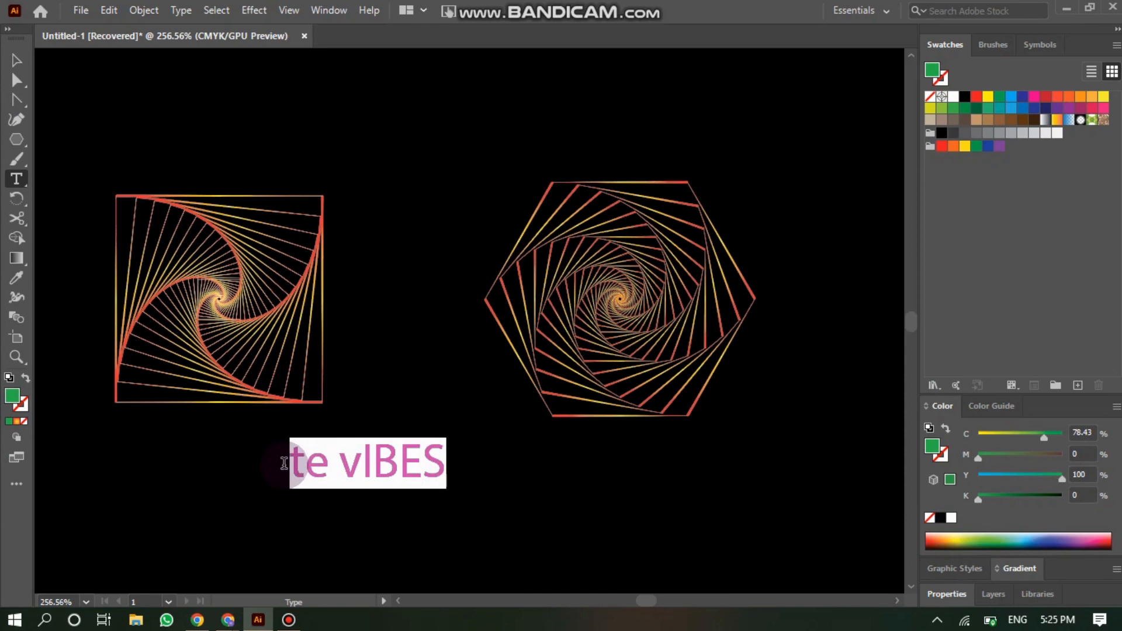
text(T)
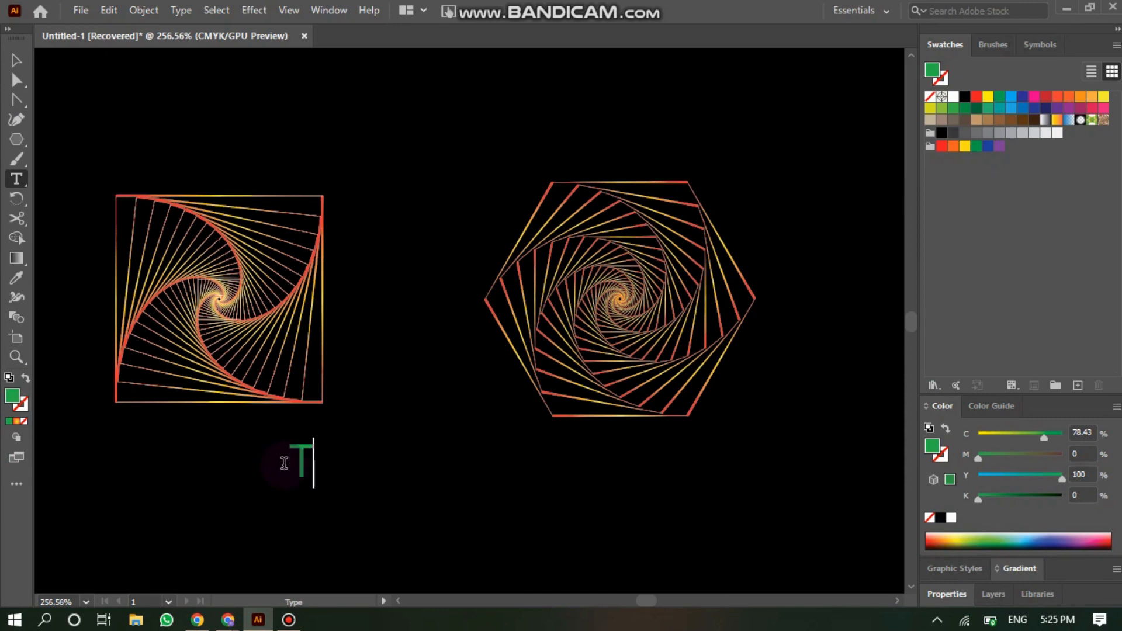
text(E V)
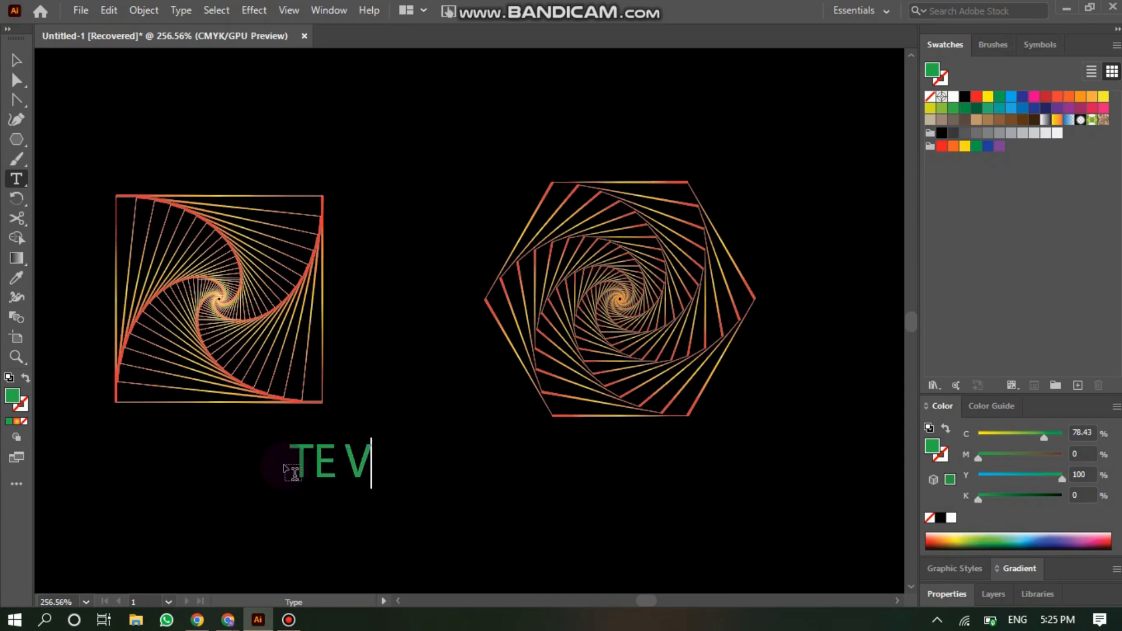
text(i)
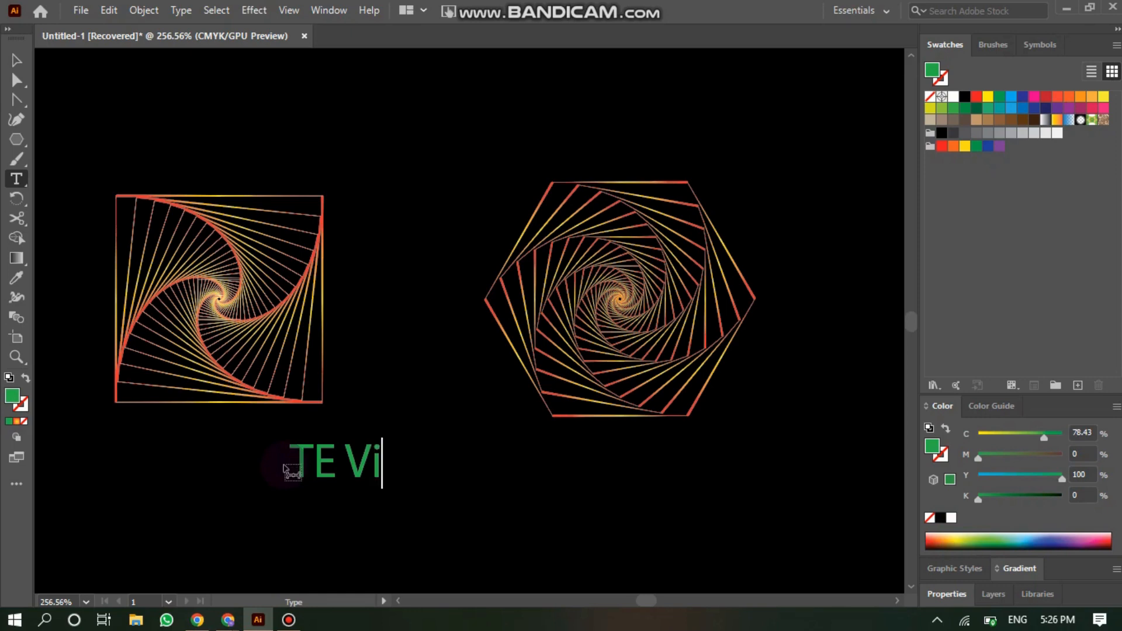
text(bes)
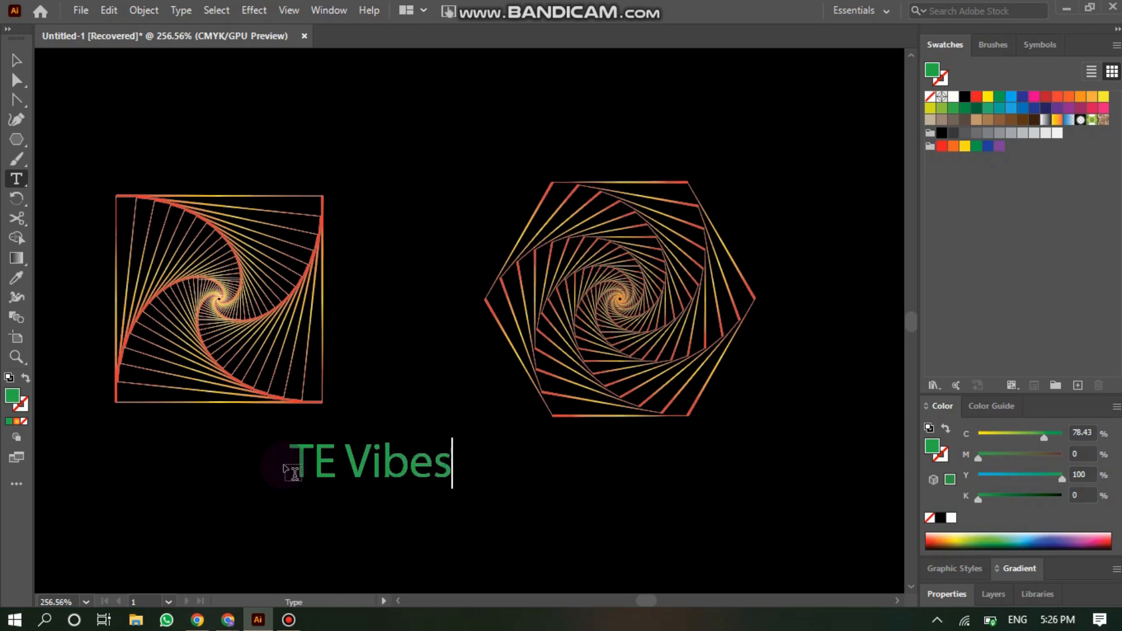
click(16, 60)
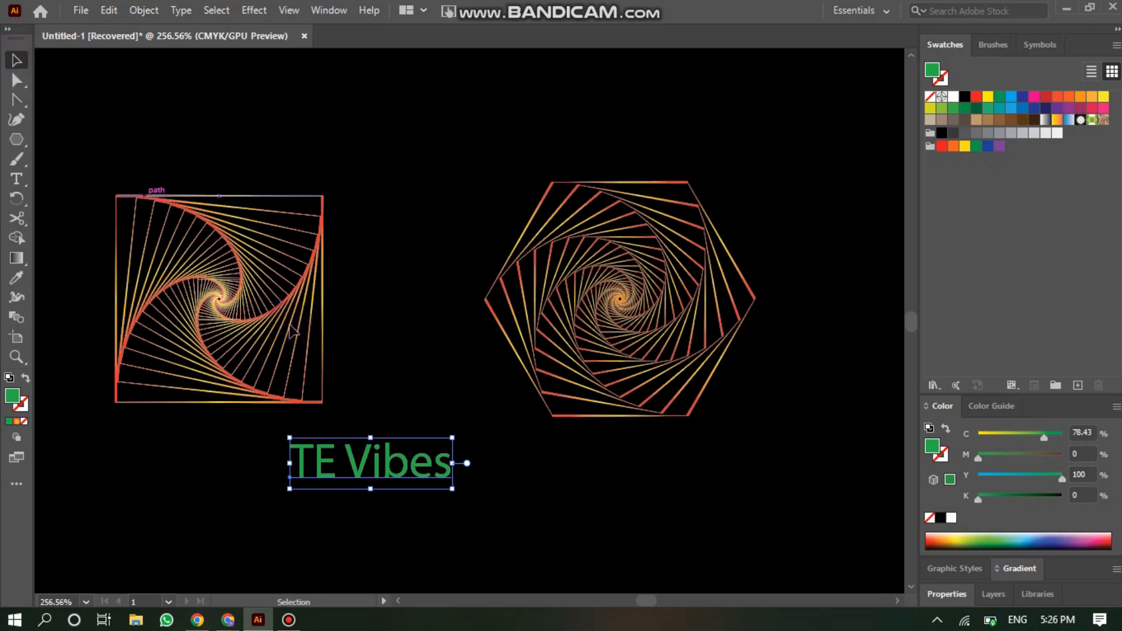
- Enlarge the TE Vibes title and move it centred below the two spirals
drag(383, 471, 442, 514)
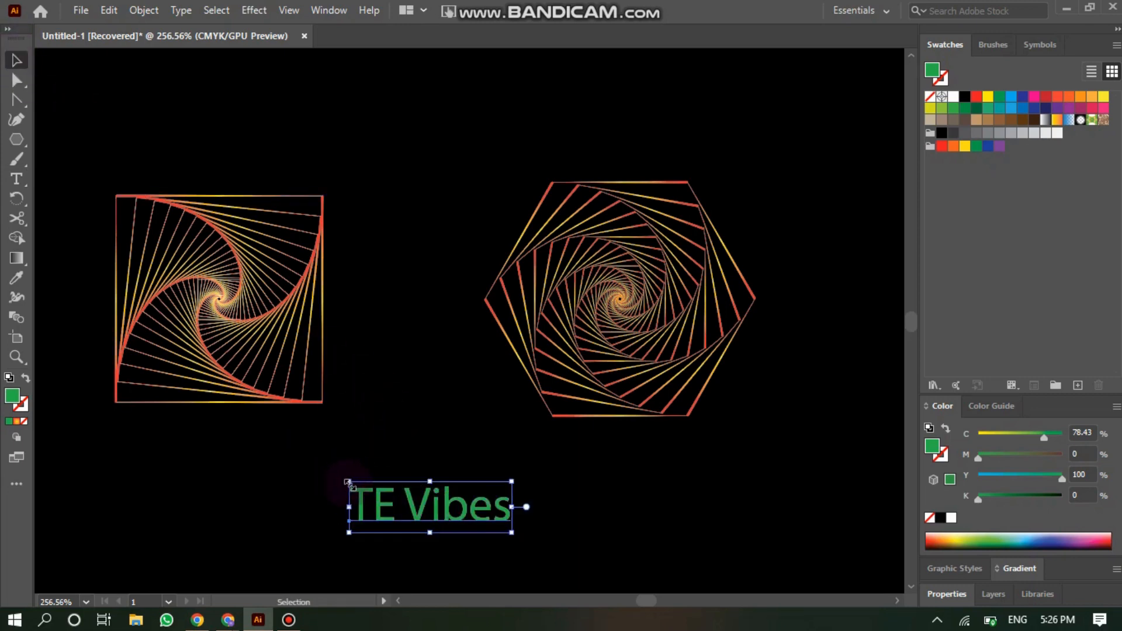
drag(348, 483, 213, 453)
drag(357, 513, 422, 528)
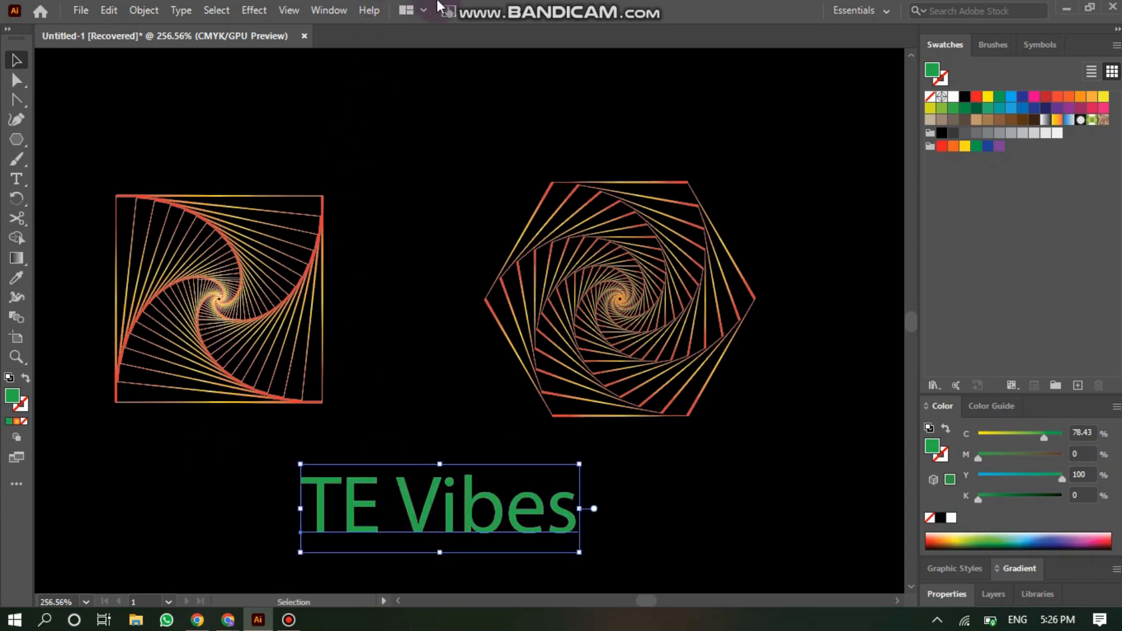
click(448, 138)
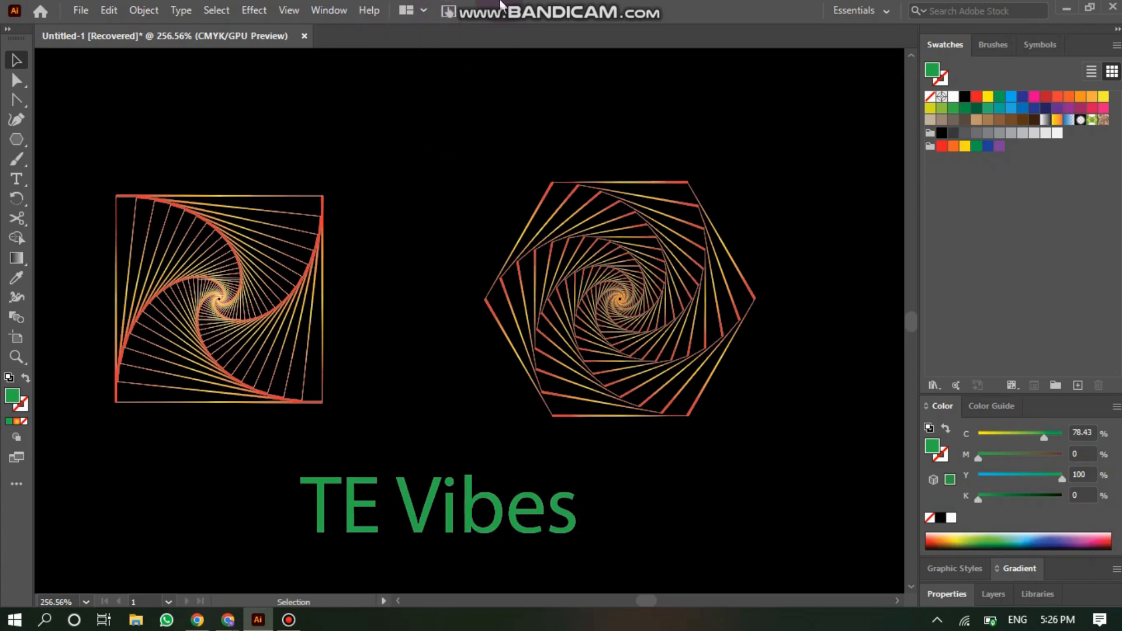
mouse_move(501, 5)
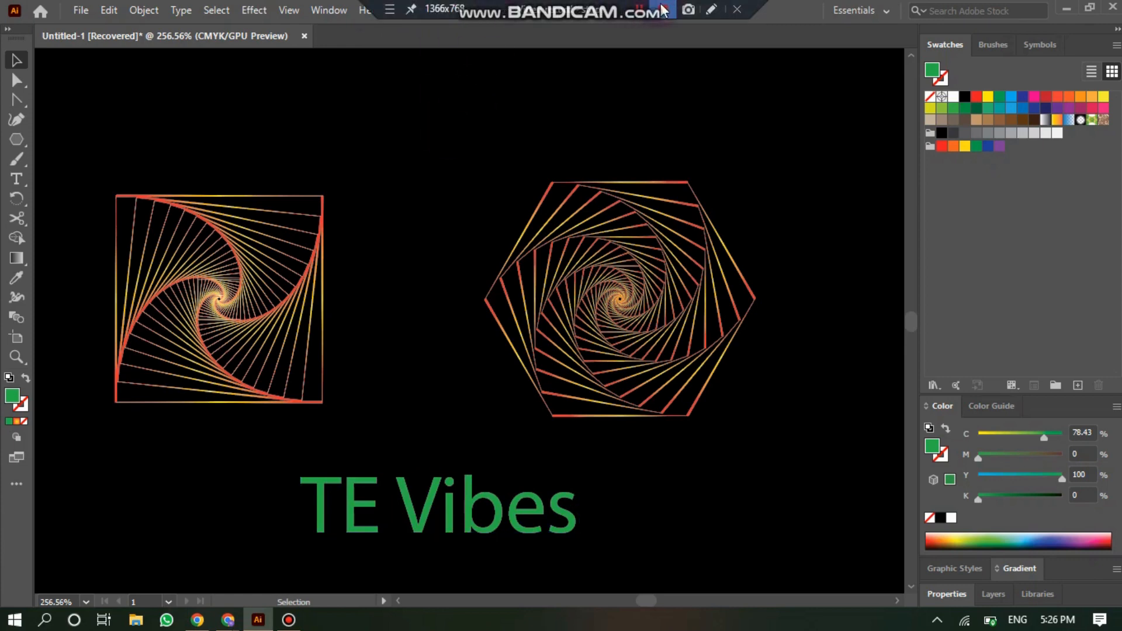